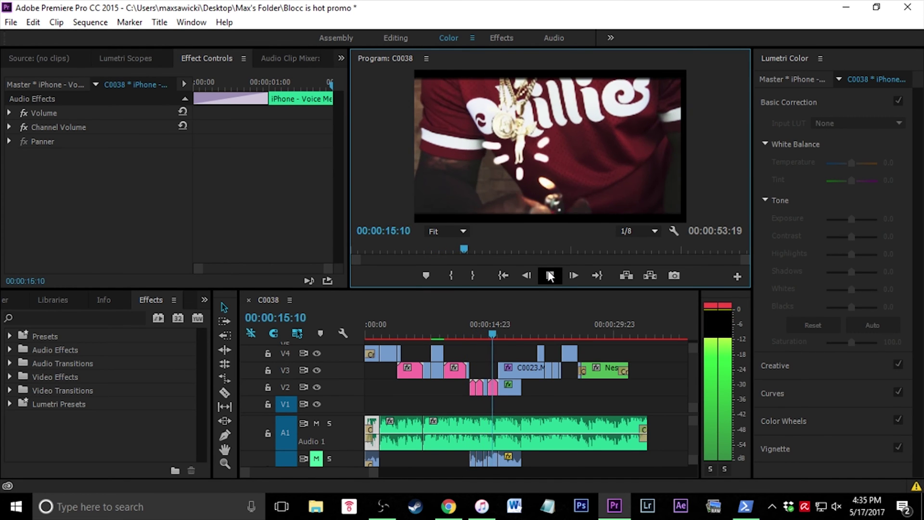
- Move the playhead to 00:00:44:05, just before the final group of clips in the sequence
left_click(487, 335)
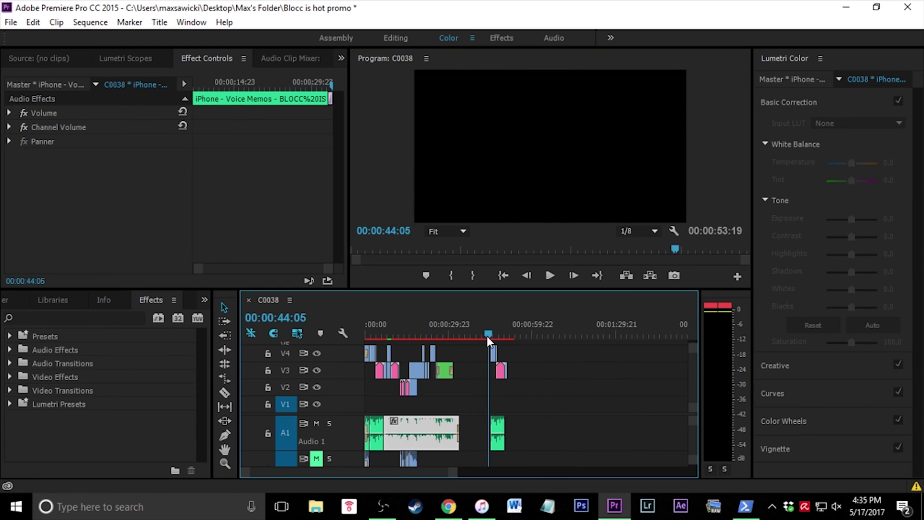
left_click(528, 360)
scroll(481, 397, "up", 5)
scroll(476, 353, "up", 1)
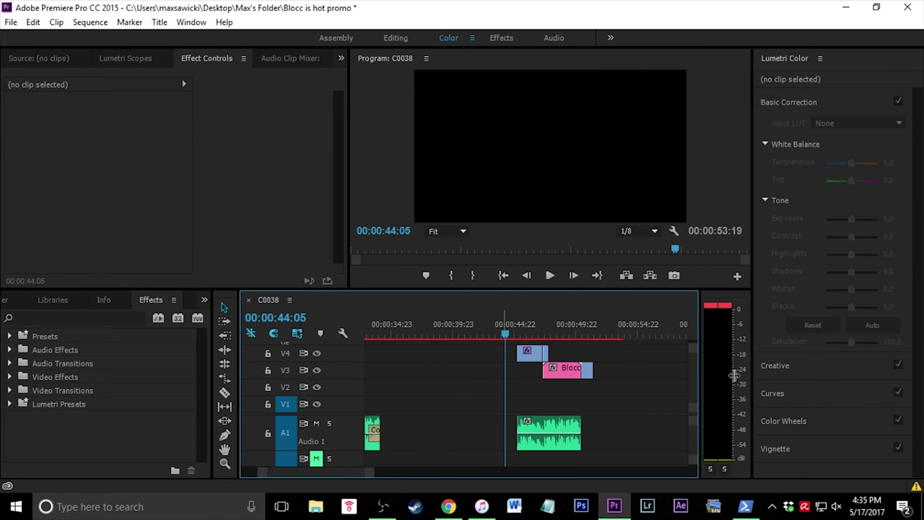
- Raise the computer's audio volume
left_click(837, 506)
left_click_drag(744, 475, 781, 474)
left_click(624, 418)
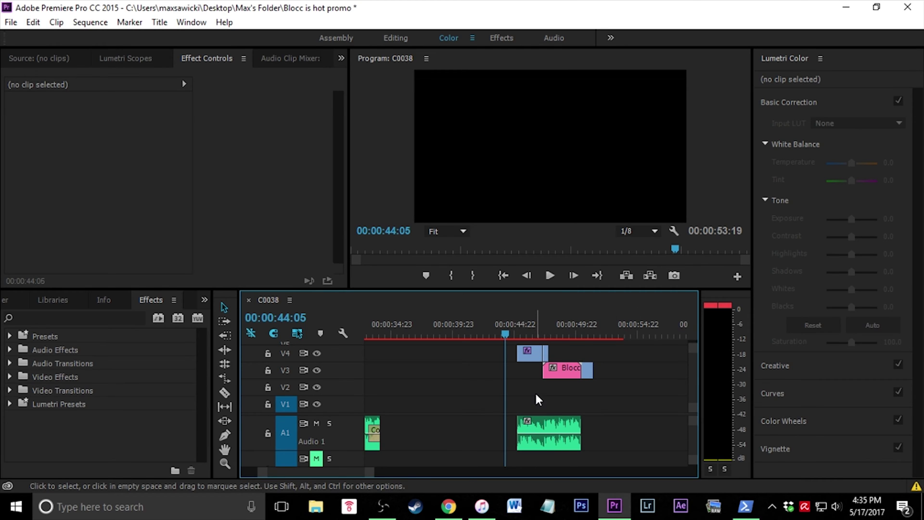
scroll(653, 375, "down", 6)
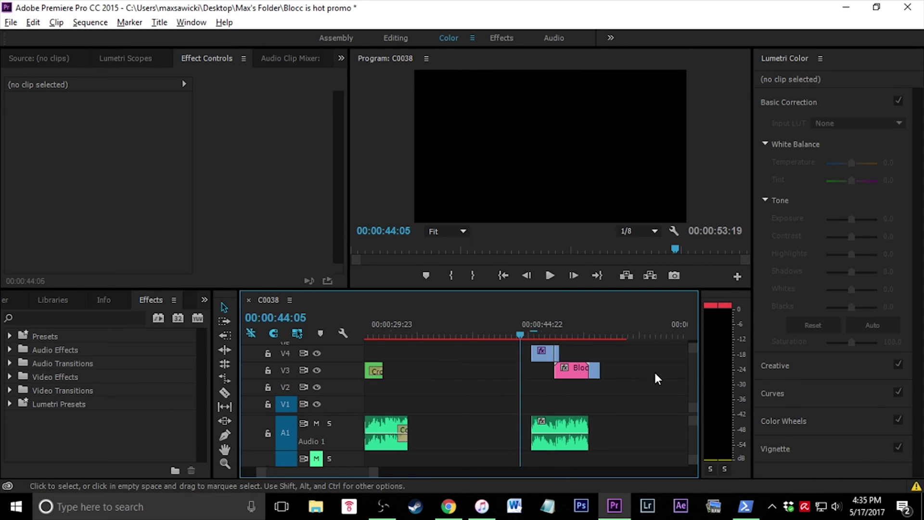
scroll(633, 373, "up", 4)
key("equal")
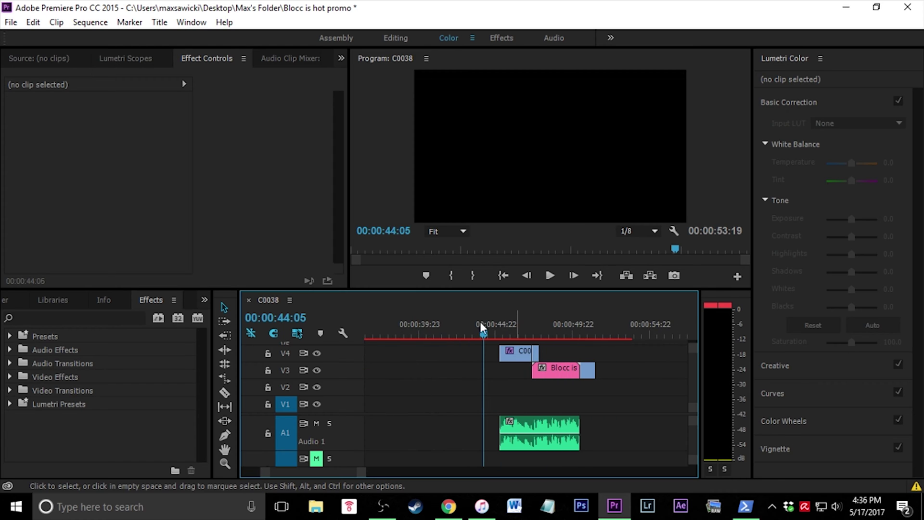
- Show the project's contents and preview the start of the final clip group up to 00:00:46:03
left_click(204, 300)
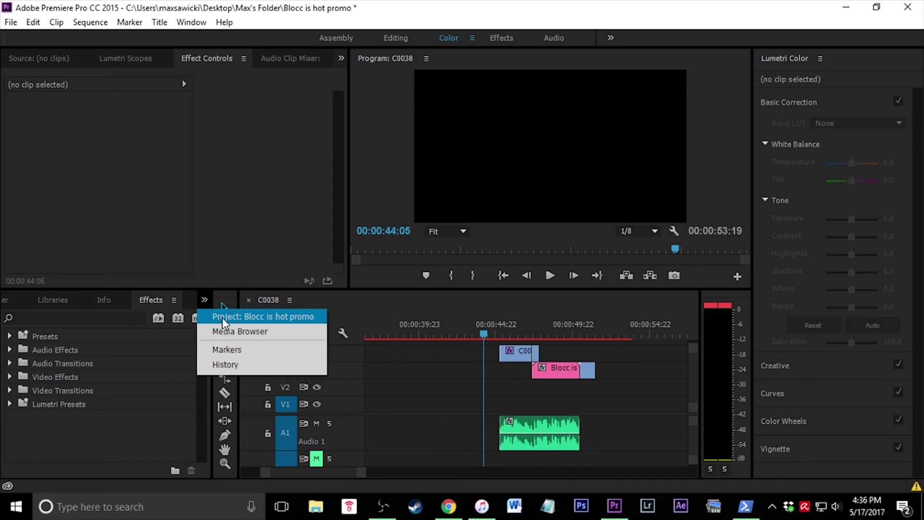
left_click(222, 317)
left_click(550, 276)
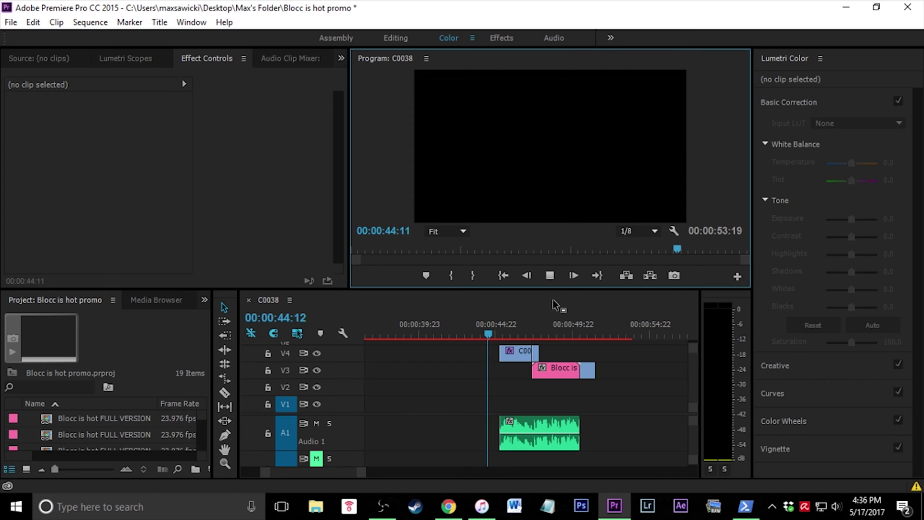
left_click(549, 276)
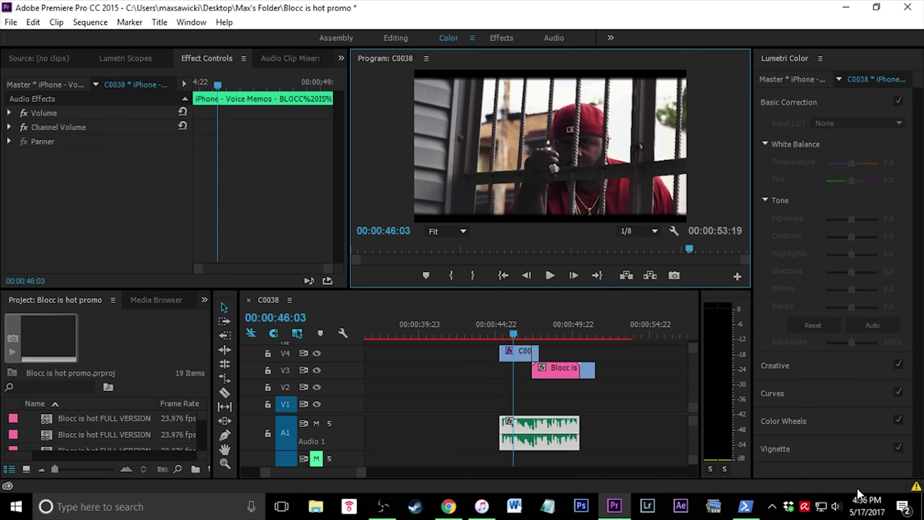
- Lower the computer's audio volume to 11 and play on through the transition between the V4 and V3 clips
left_click(836, 506)
left_click_drag(776, 474, 742, 477)
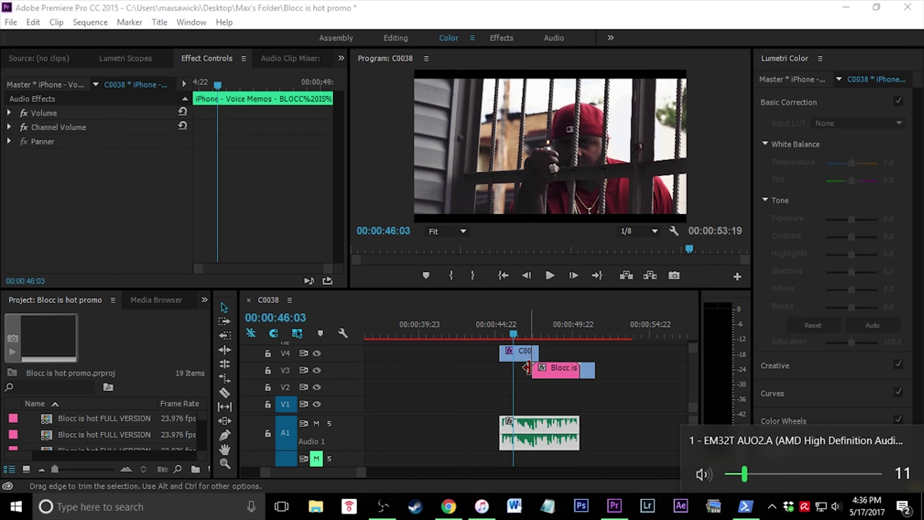
left_click(529, 389)
left_click(550, 276)
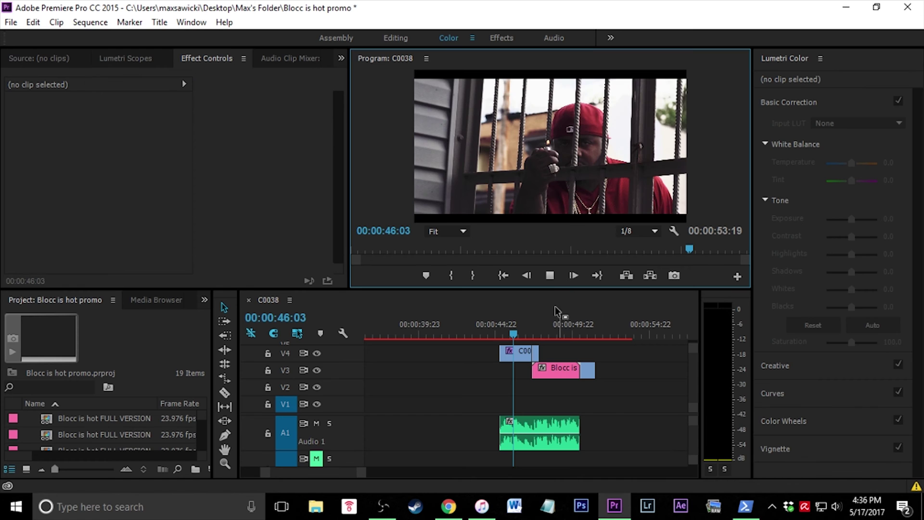
left_click(552, 277)
- Scrub to the transition at 00:00:47:12 and examine the Crop mask keyframes on the short C0028.MP4 clip
left_click_drag(542, 328, 533, 336)
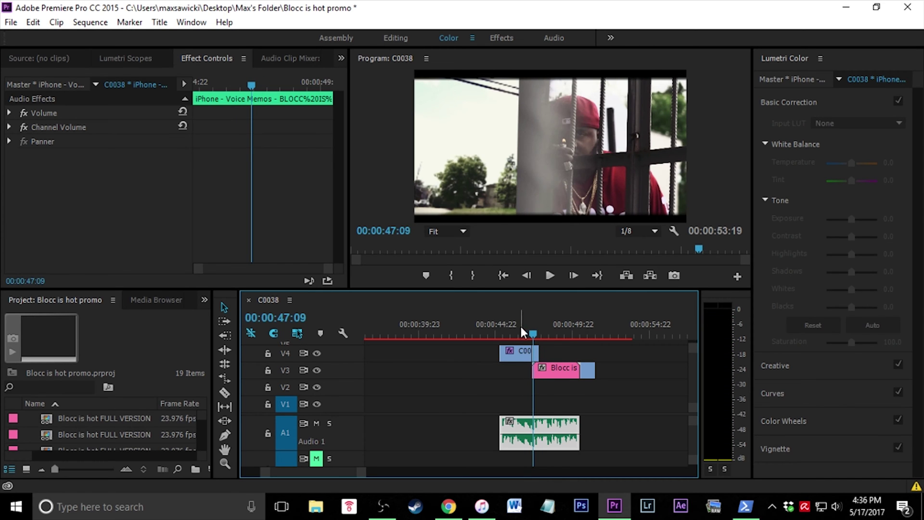
left_click(534, 332)
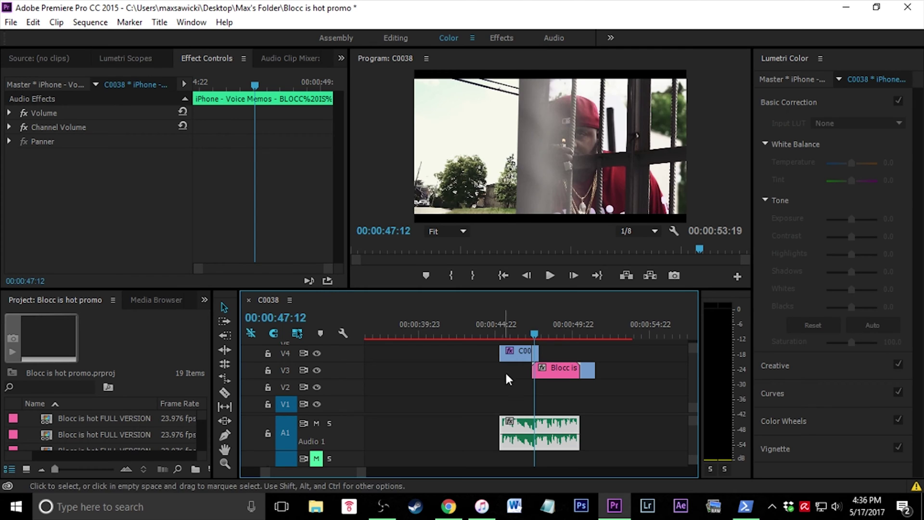
left_click_drag(539, 332, 535, 333)
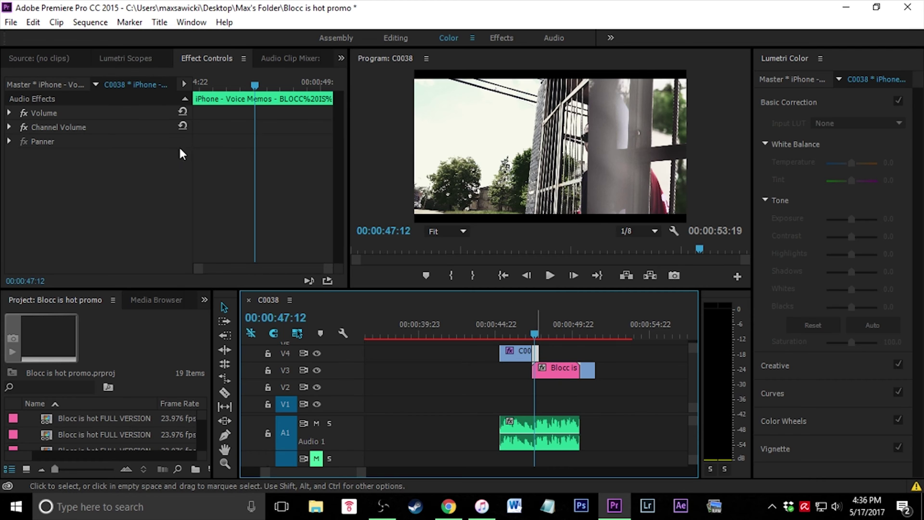
left_click(537, 368)
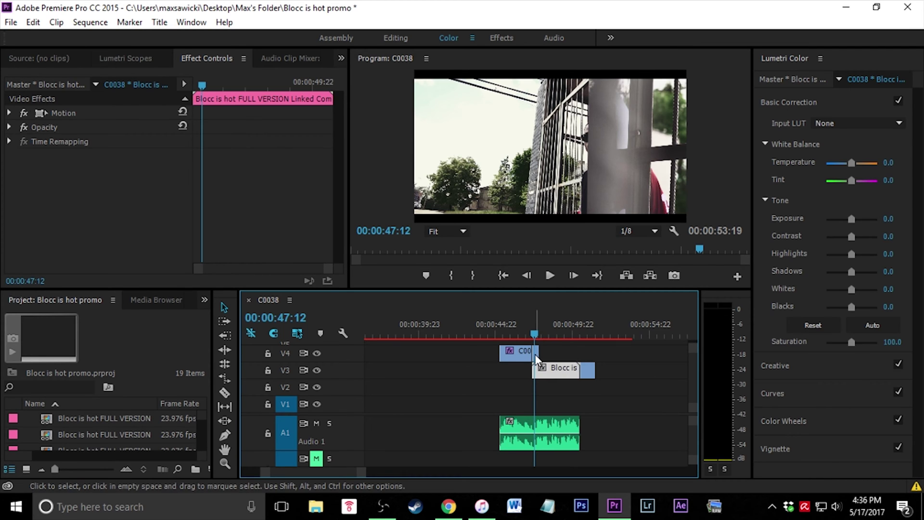
left_click(535, 354)
left_click_drag(341, 126, 334, 212)
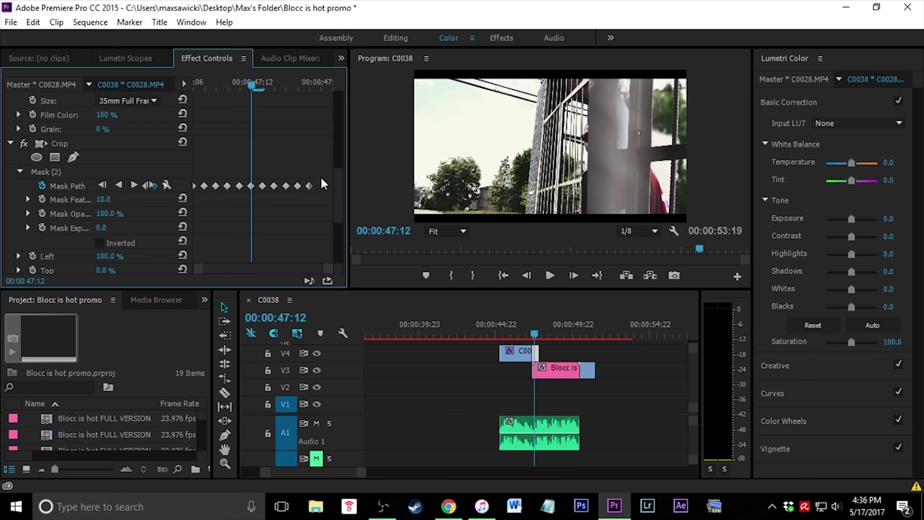
left_click(614, 369)
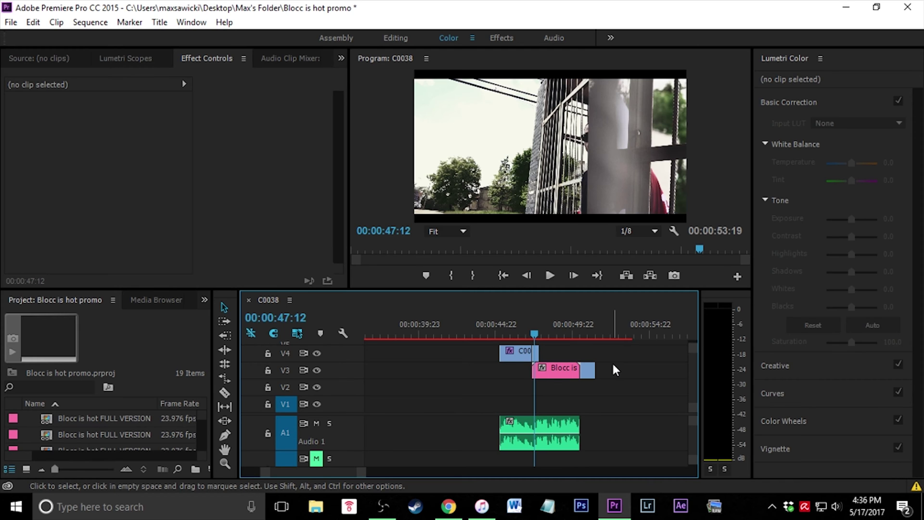
- Delete the masked Crop effect from the short C0028.MP4 clip on V4
left_click(536, 353)
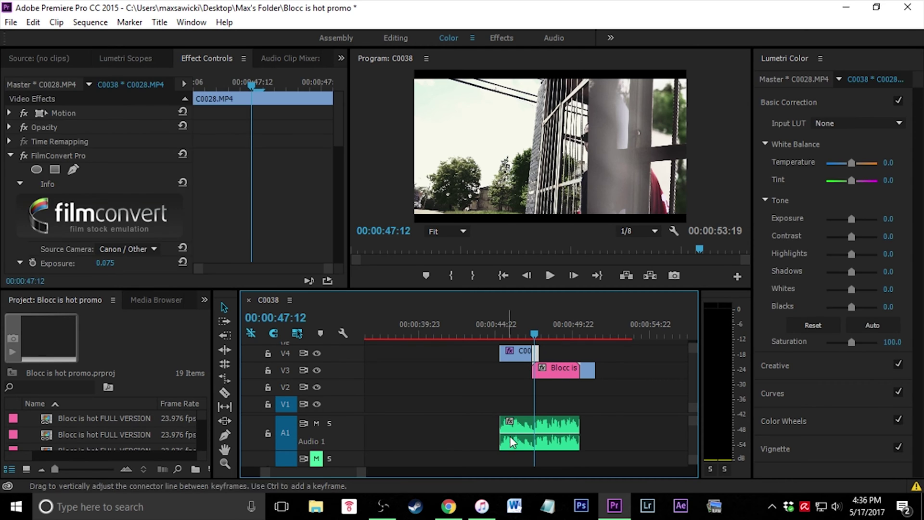
left_click_drag(337, 113, 328, 194)
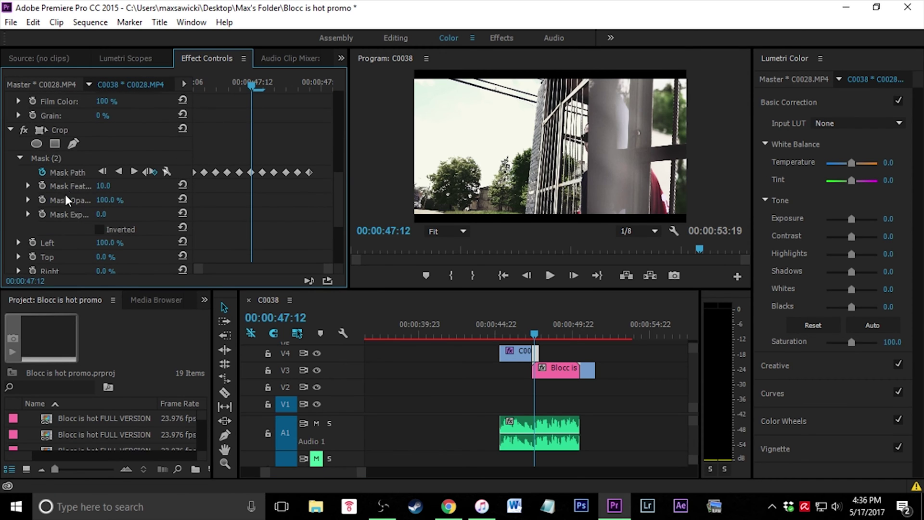
left_click(56, 128)
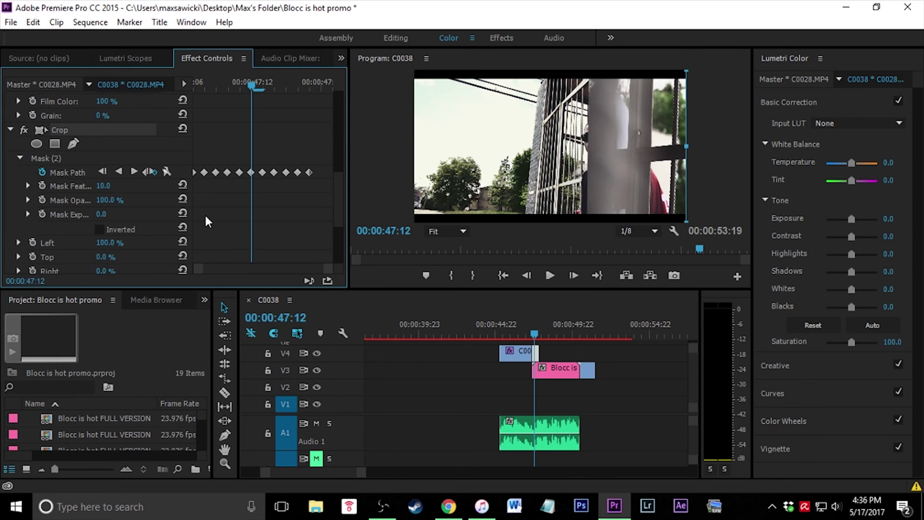
key("Delete")
- Play and scrub through the cut between the two overlapping clips to review it without the Crop mask
left_click_drag(535, 335, 528, 331)
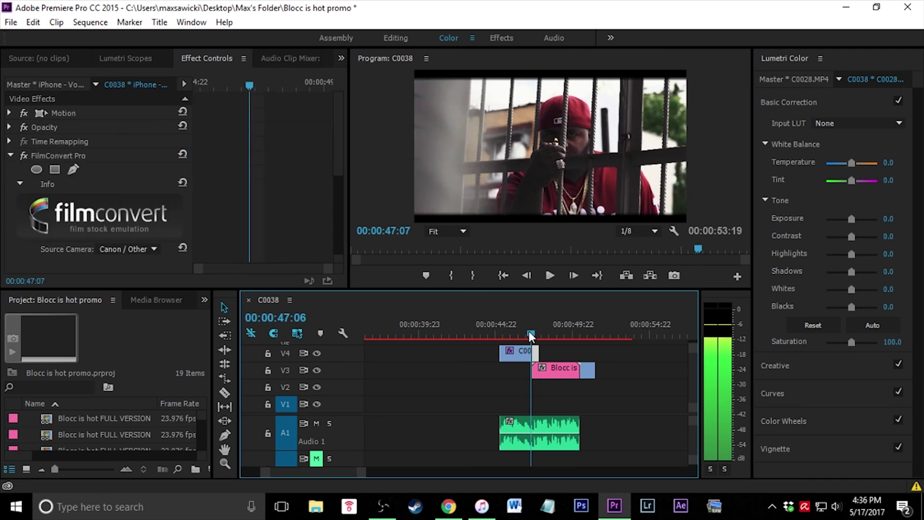
left_click(550, 276)
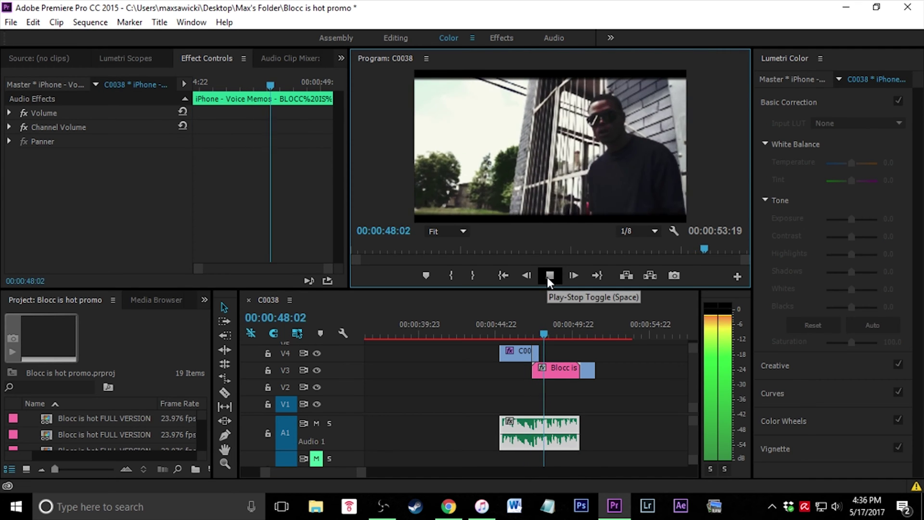
left_click(549, 277)
left_click_drag(558, 332, 533, 336)
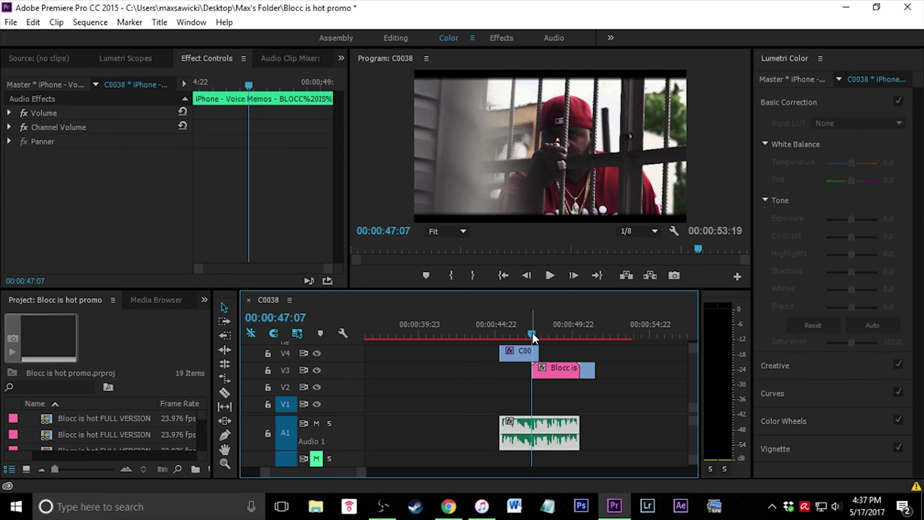
left_click_drag(534, 334, 532, 347)
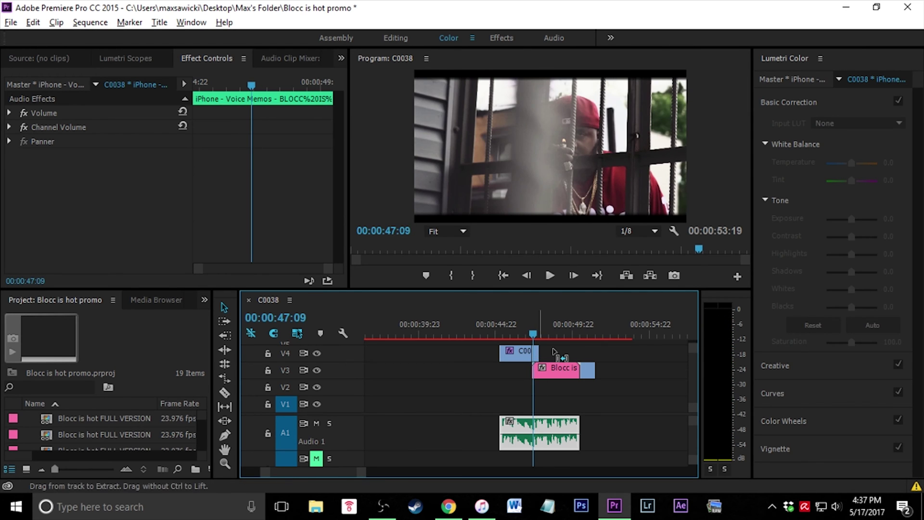
- Place the playhead at 00:00:47:06, just before the cut between the two C0028.MP4 clips on V4
scroll(548, 400, "up", 5)
key("minus")
key("minus")
key("minus")
key("minus")
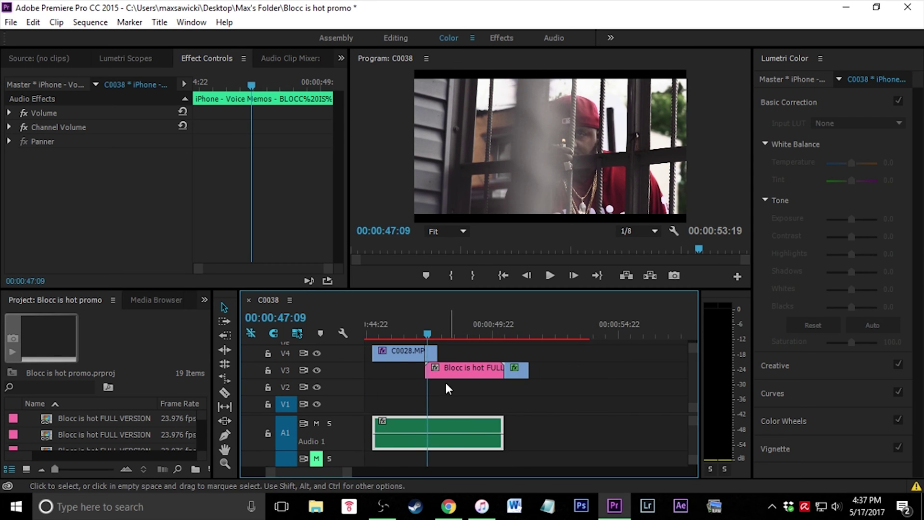
scroll(409, 375, "up", 1)
left_click_drag(302, 469, 302, 468)
key("equal")
key("equal")
key("equal")
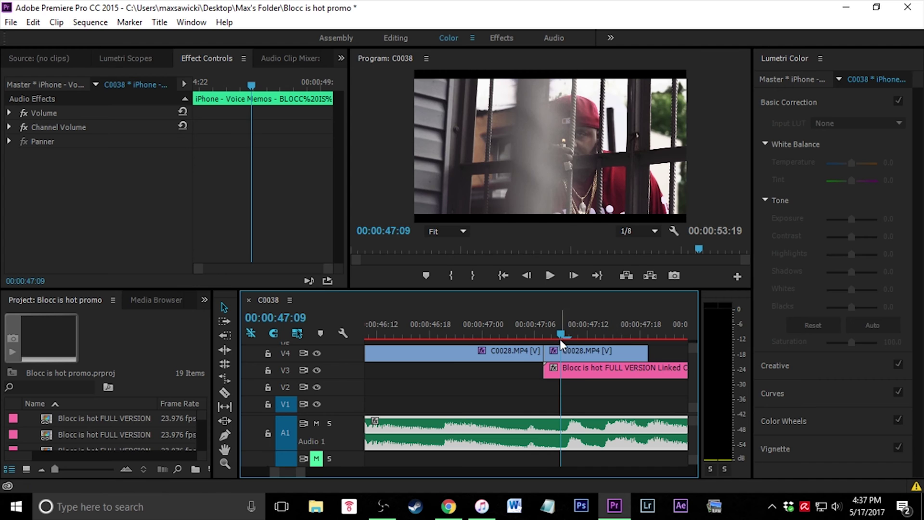
left_click(552, 333)
left_click_drag(552, 333, 540, 344)
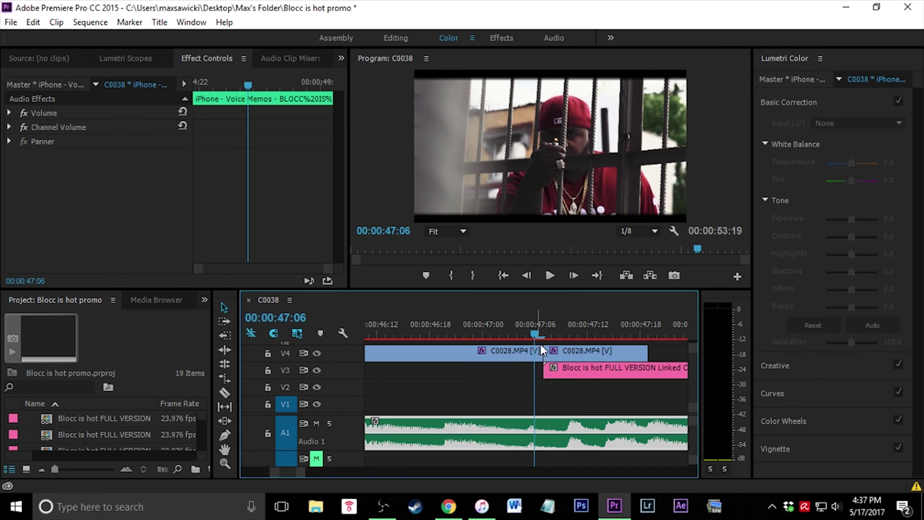
- Search the effects for "crop" and apply the Crop effect to the short C0028.MP4 clip on V4
left_click(201, 302)
left_click(216, 364)
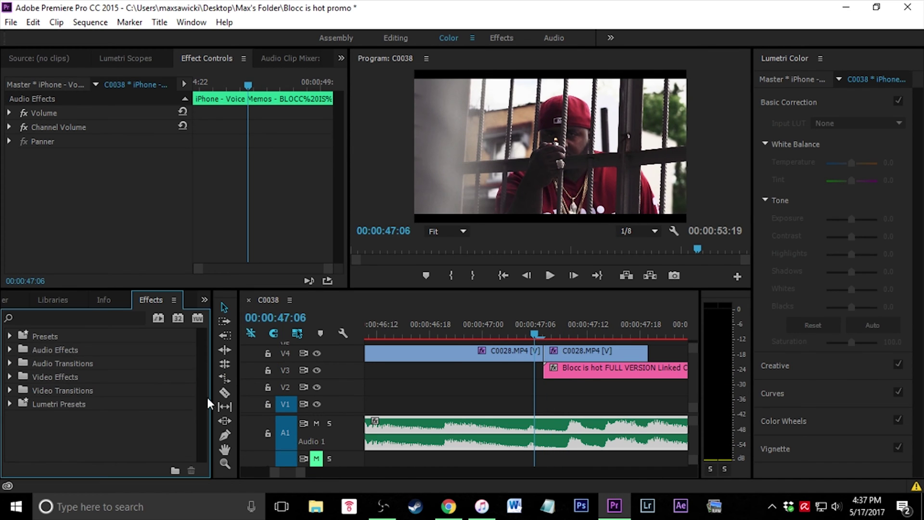
left_click(61, 315)
type("crop")
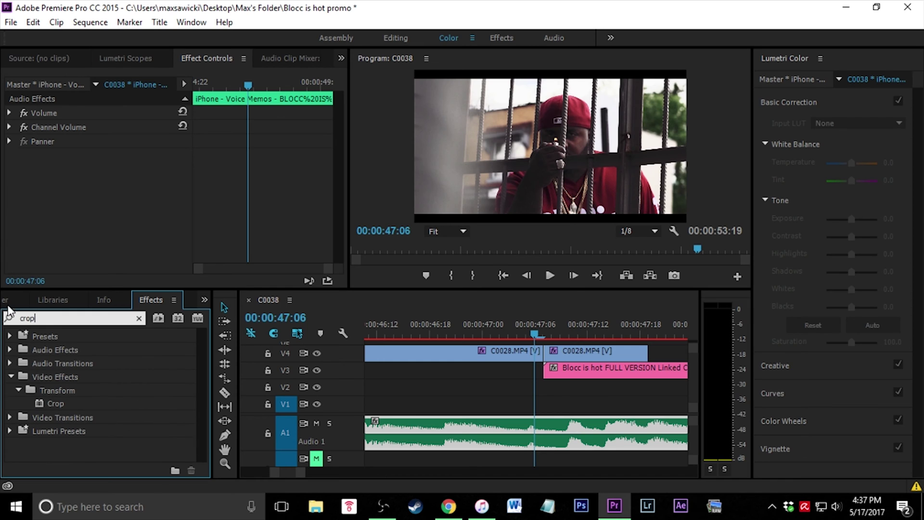
left_click_drag(51, 400, 573, 352)
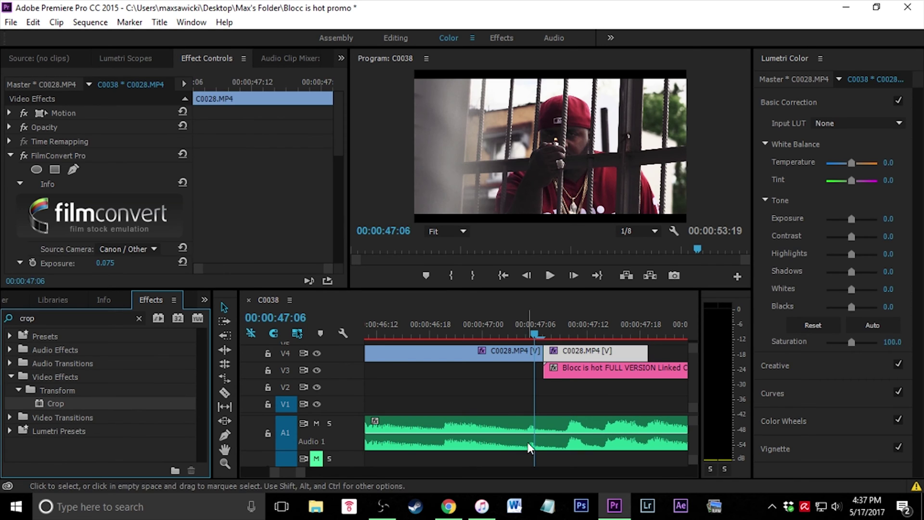
- Move the playhead to the short C0028.MP4 clip's first frame at 00:00:47:07 and bring up its Crop settings
left_click(554, 393)
left_click(564, 350)
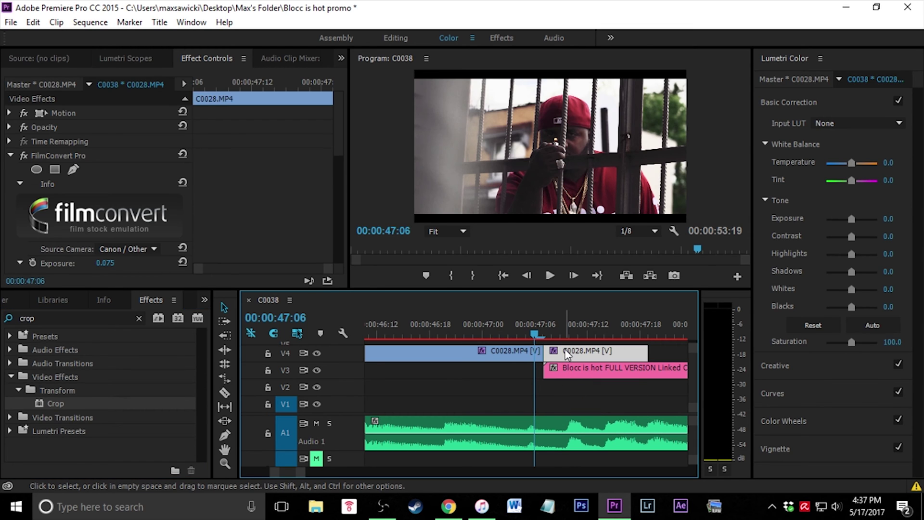
key("Right")
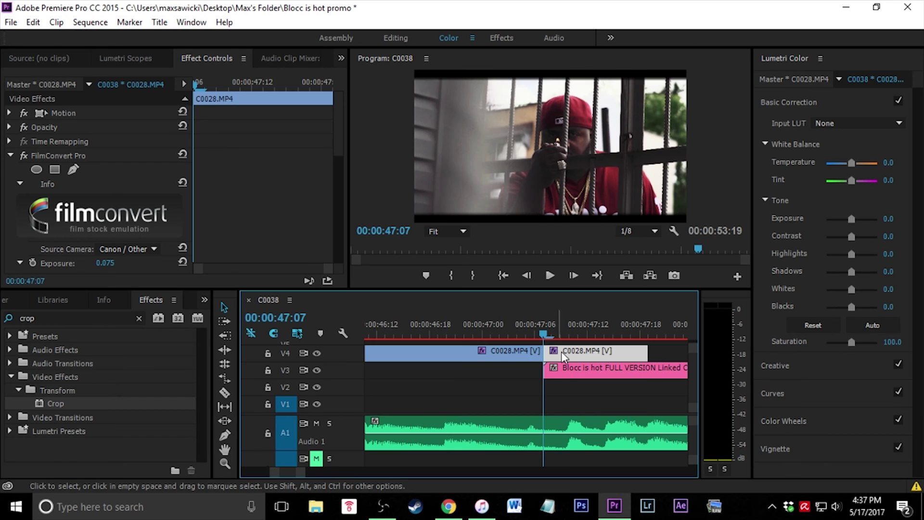
left_click_drag(338, 129, 339, 214)
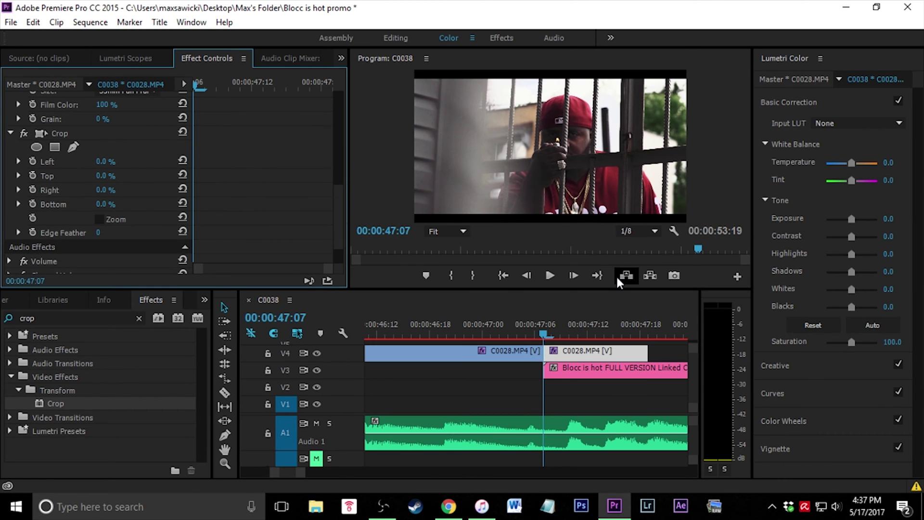
key("Left")
key("Right")
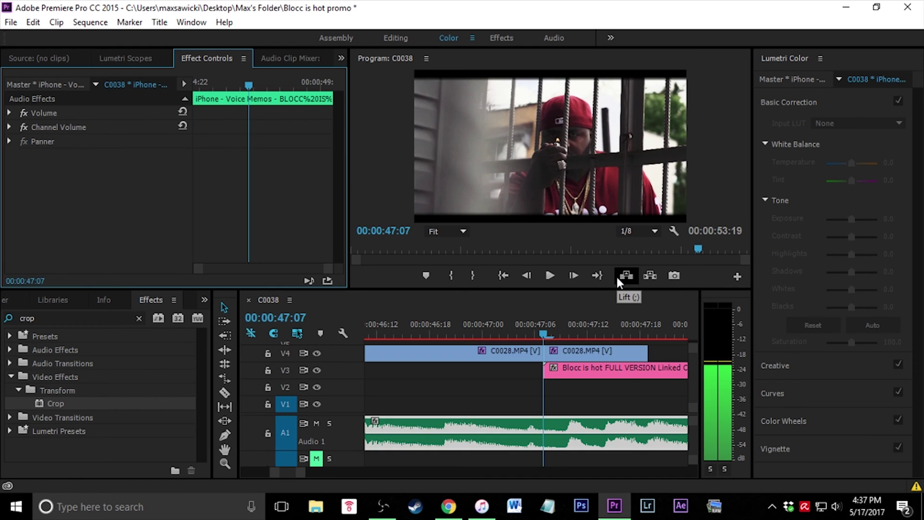
left_click(567, 356)
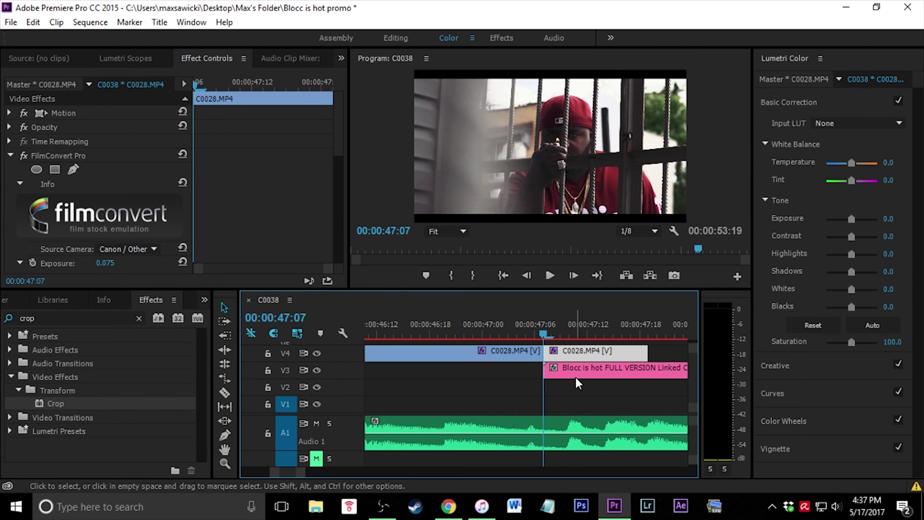
left_click_drag(337, 118, 336, 201)
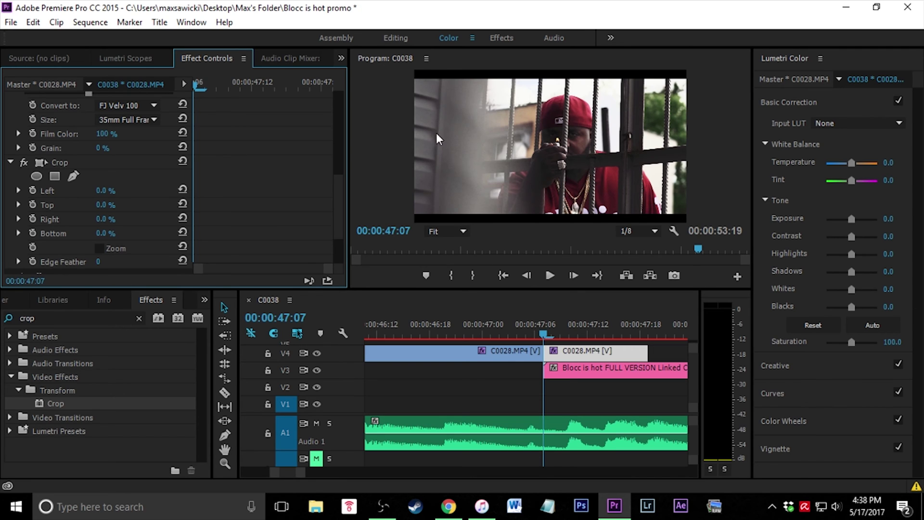
- Add a rectangular mask to the Crop effect and shape it over the full-height strip left of the blurred gate bar
left_click(55, 176)
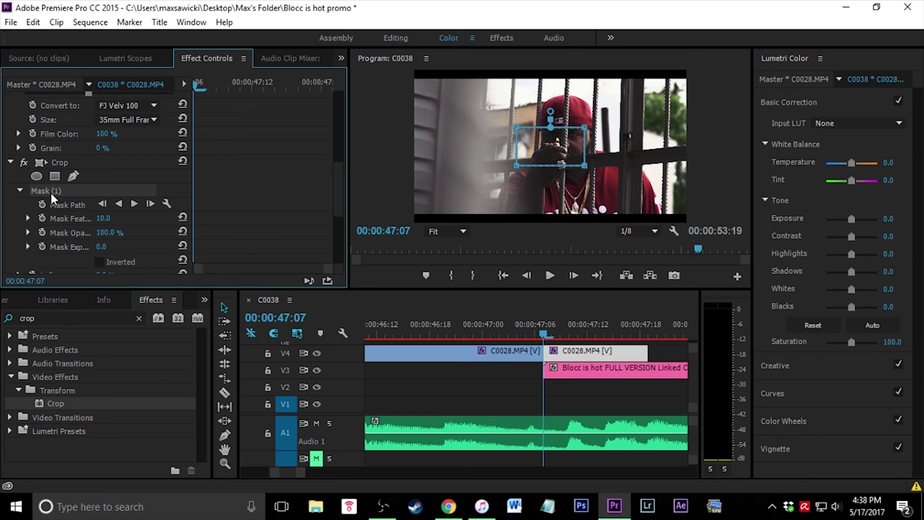
left_click(493, 132)
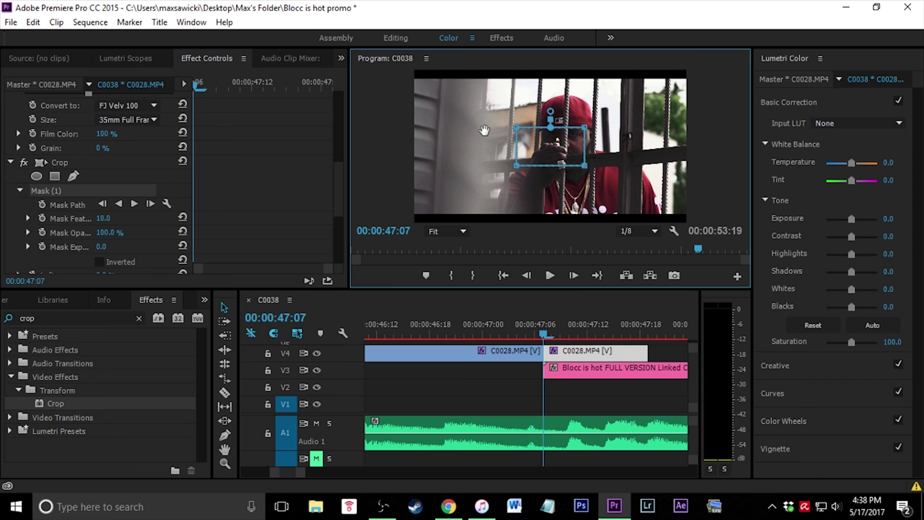
left_click_drag(549, 161, 448, 80)
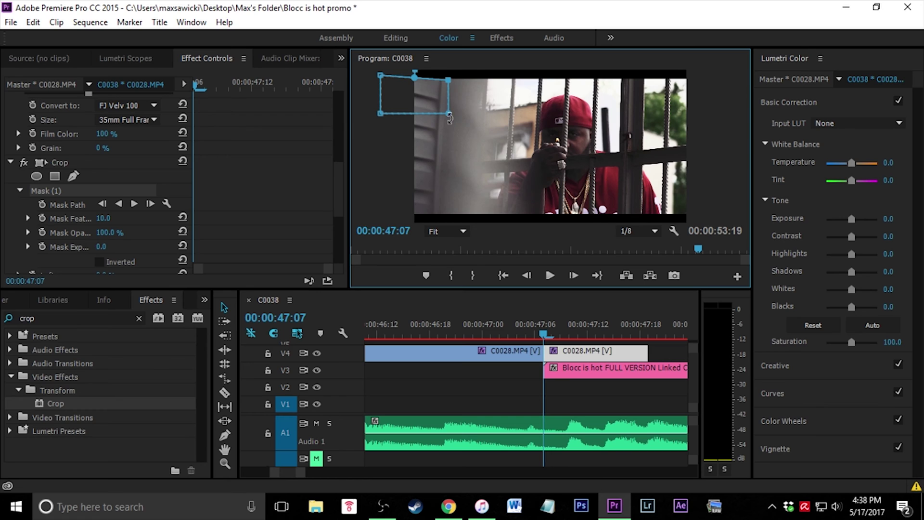
left_click_drag(449, 113, 439, 212)
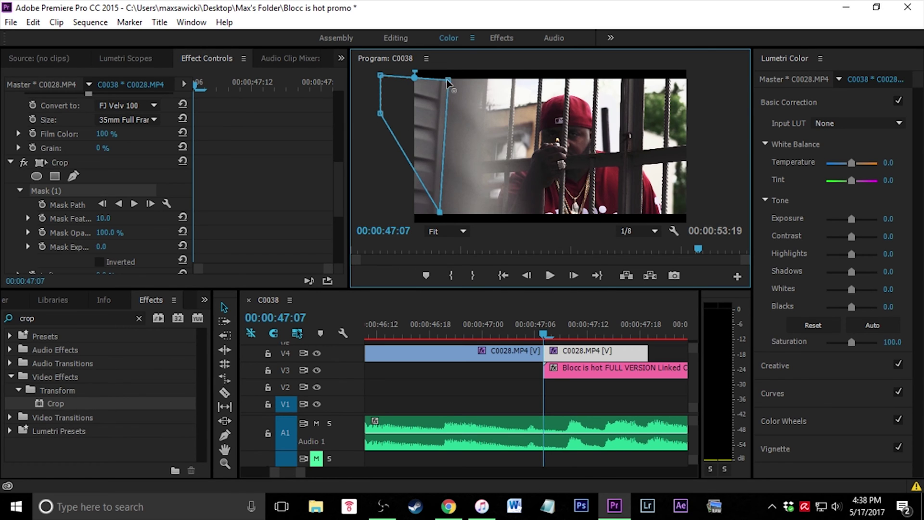
left_click_drag(446, 79, 442, 80)
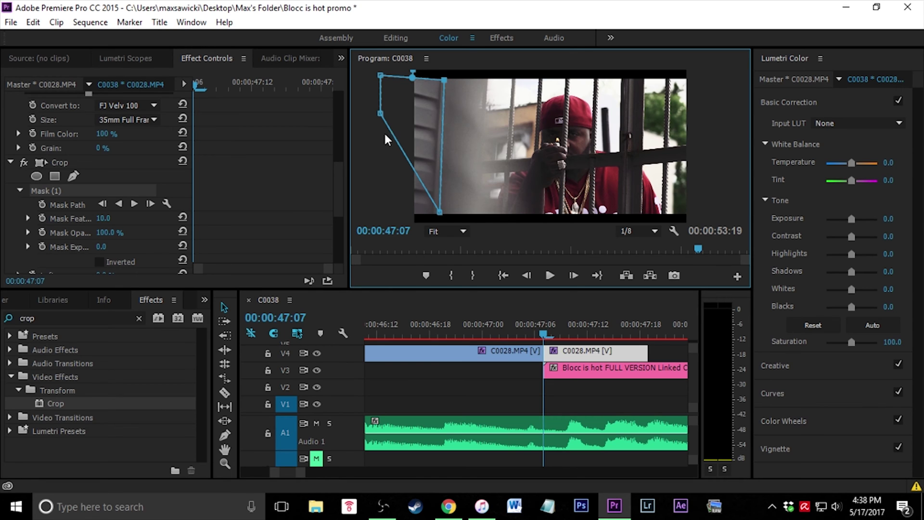
left_click_drag(380, 115, 384, 214)
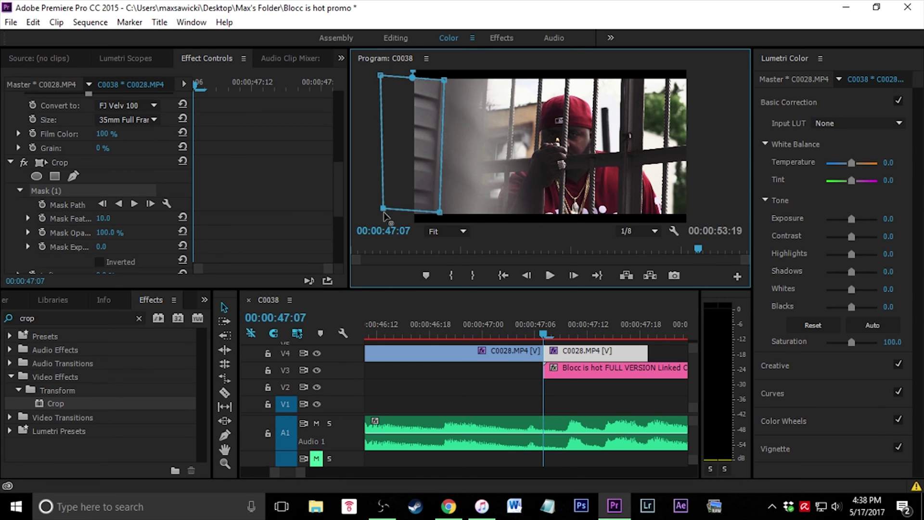
- Enable Mask Path keyframing at 00:00:47:07 and set the mask feather to 30
scroll(339, 198, "up", 2)
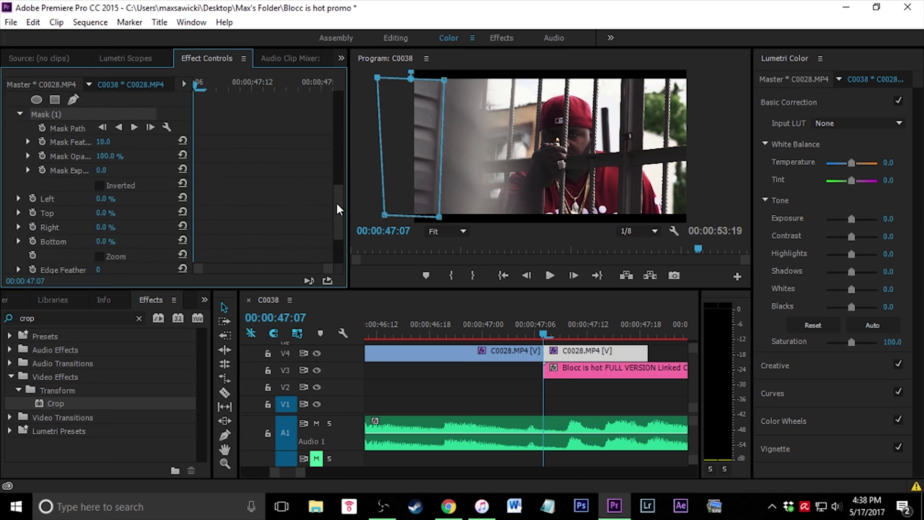
left_click(42, 183)
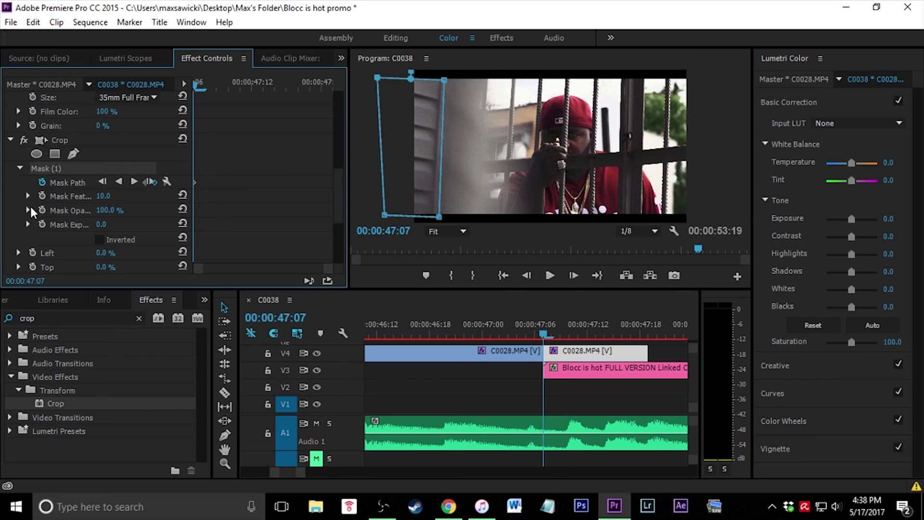
left_click(102, 196)
type("30")
key("Return")
- Set the Crop's Left value to 100% and nudge the mask's lower-right corner to line up with the gate bar
scroll(338, 201, "down", 3)
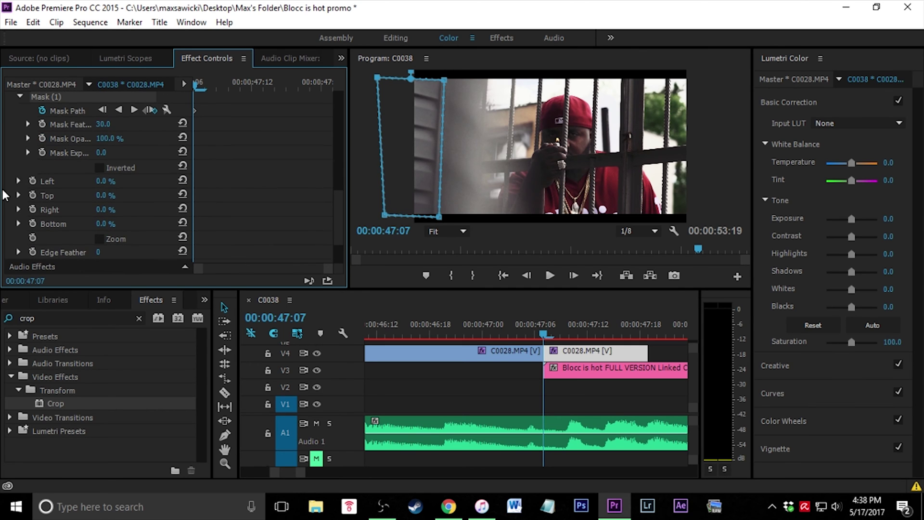
left_click_drag(106, 186, 268, 247)
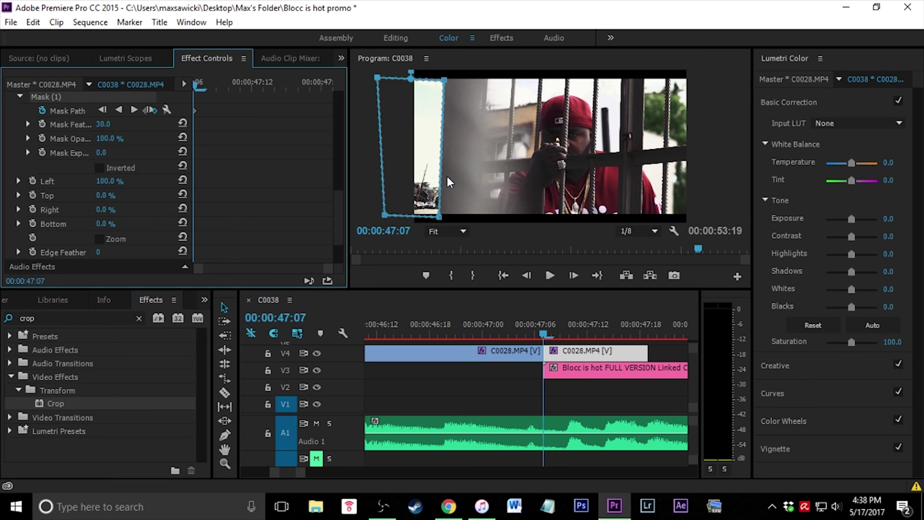
left_click(441, 220)
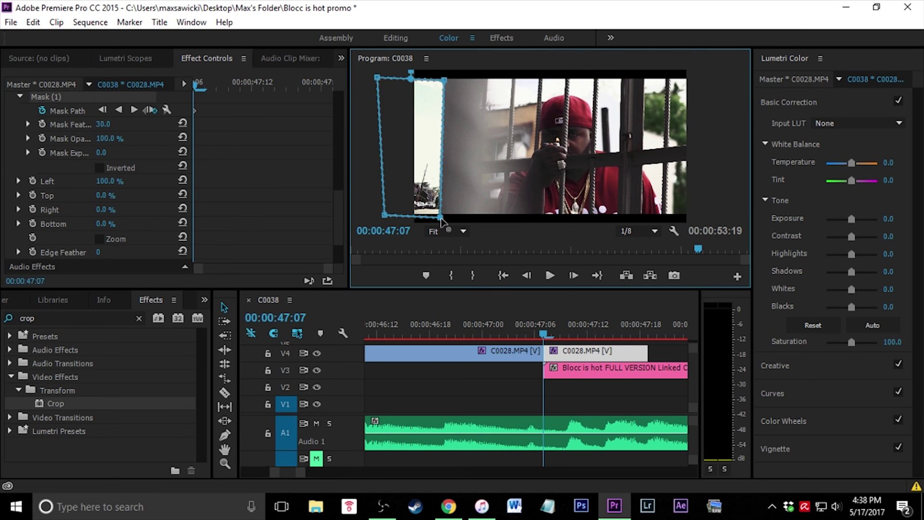
left_click_drag(441, 221, 444, 218)
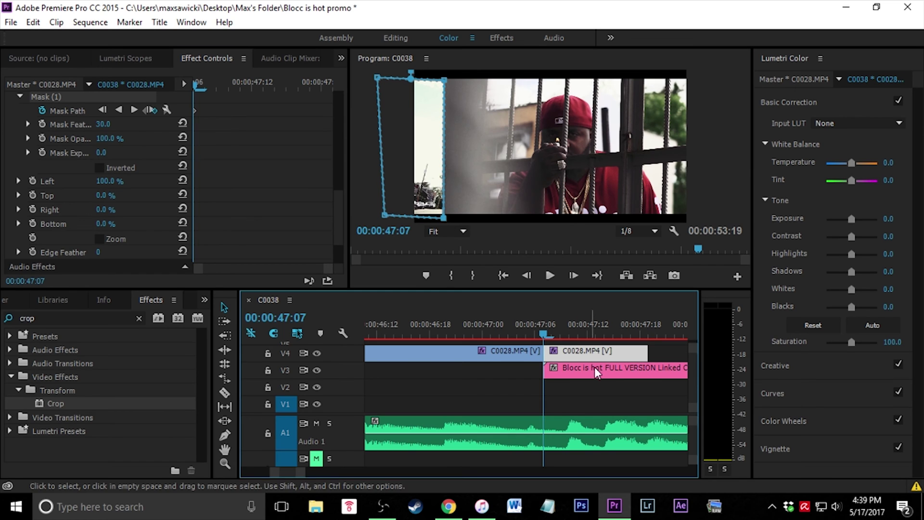
- At 00:00:47:08, extend the Crop mask's two right corners to the gate bar's new position
left_click(586, 352)
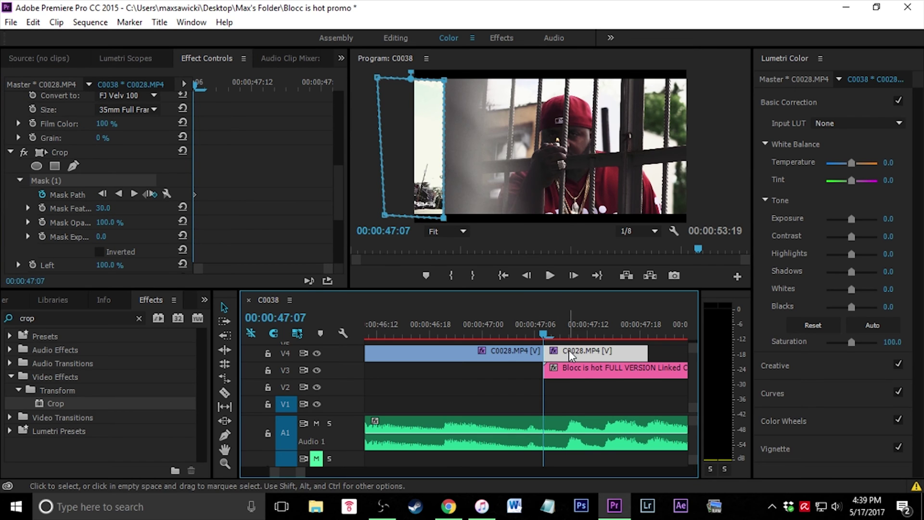
key("Right")
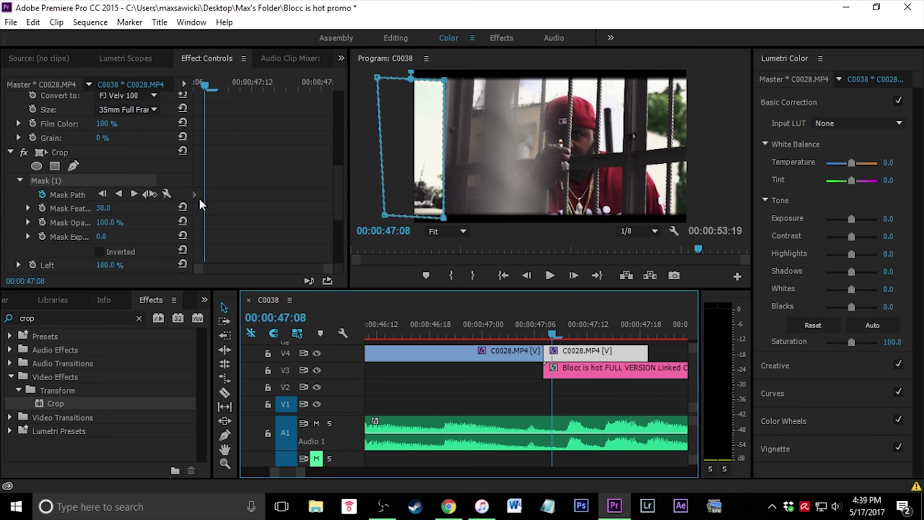
left_click_drag(445, 79, 490, 73)
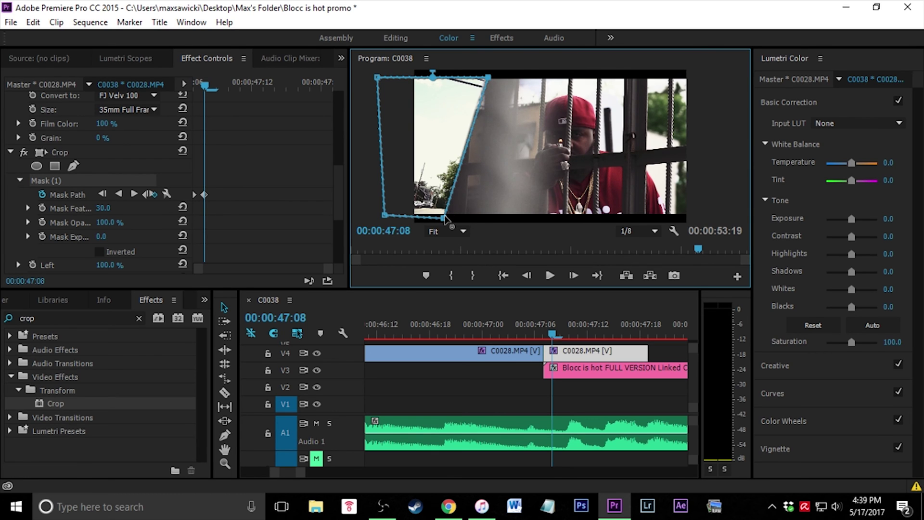
left_click_drag(448, 219, 484, 216)
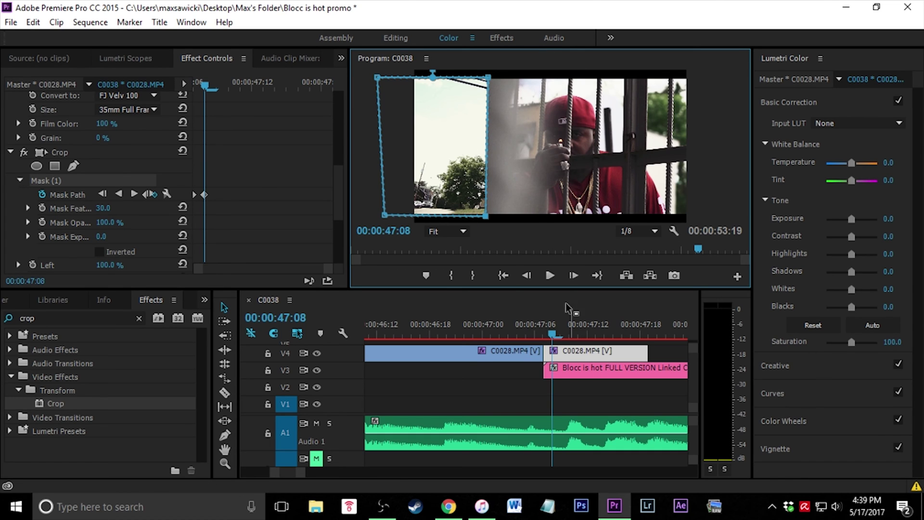
- At 00:00:47:09, reselect the short C0028.MP4 clip's Crop mask and move both right corners out to follow the gate bar
left_click(589, 400)
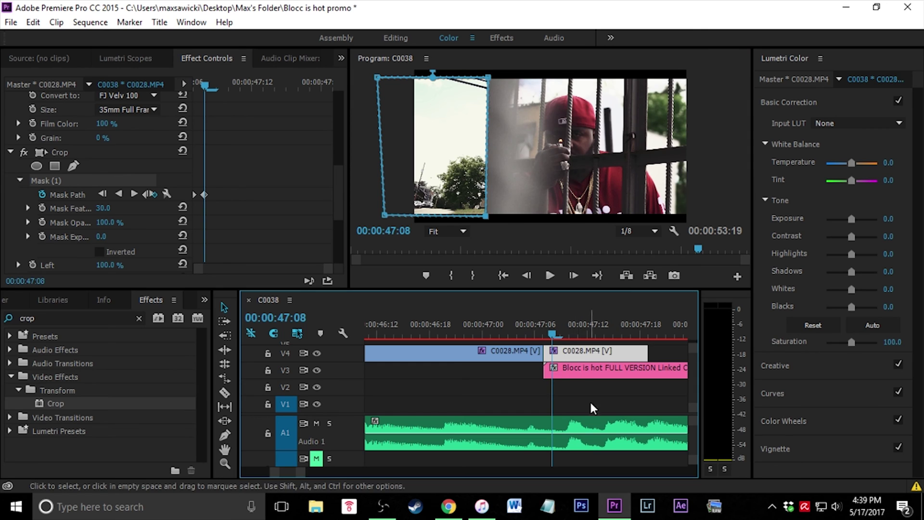
key("Right")
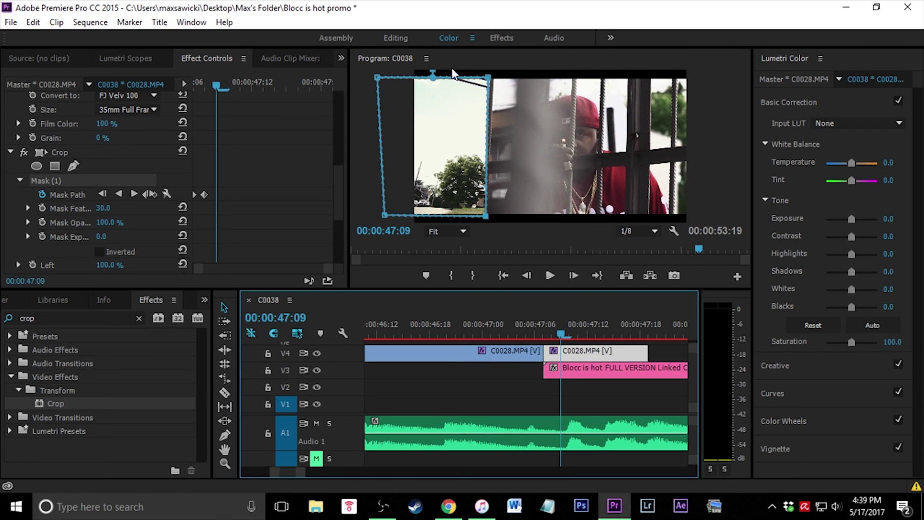
left_click(500, 380)
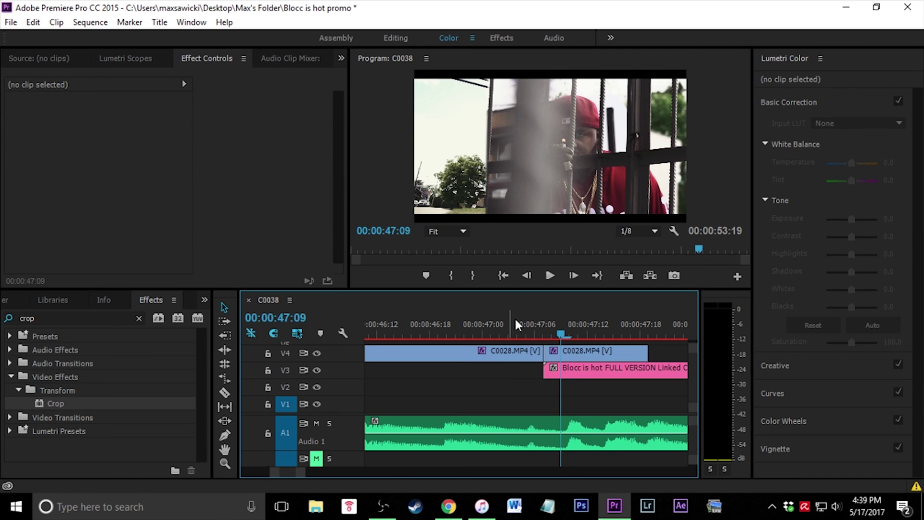
left_click(584, 356)
left_click_drag(341, 128, 335, 189)
left_click(44, 195)
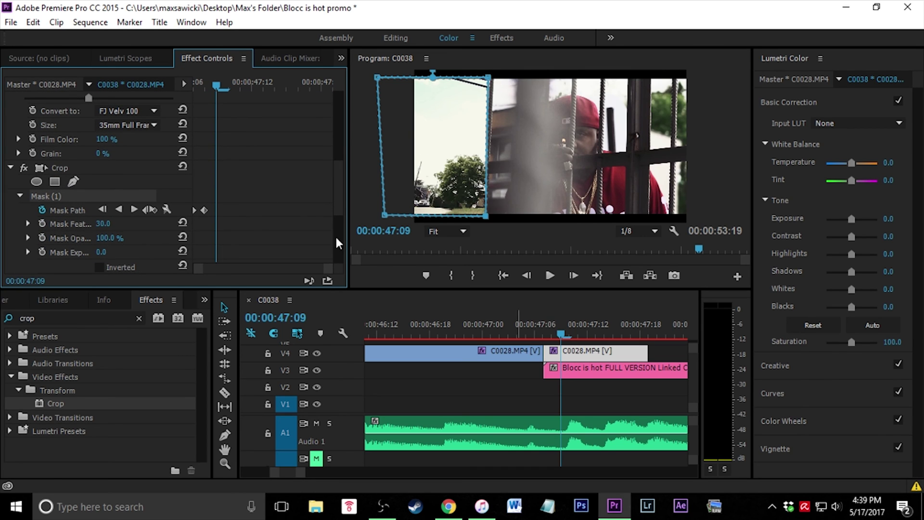
left_click_drag(491, 75, 517, 79)
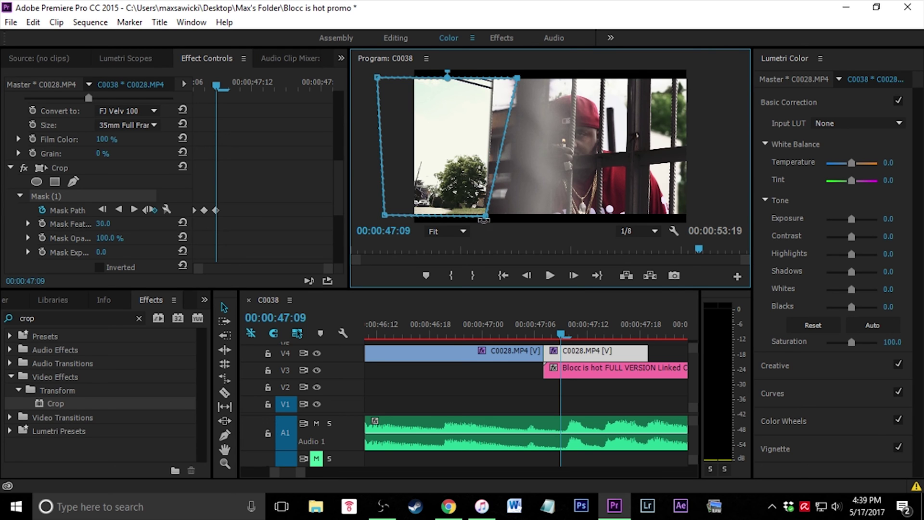
left_click_drag(486, 216, 514, 217)
- Keyframe the Crop mask's right edge along the gate bar at 00:00:47:10 and advance to 00:00:47:11
left_click(608, 358)
key("Right")
left_click_drag(517, 78, 546, 79)
left_click_drag(514, 217, 537, 218)
key("Right")
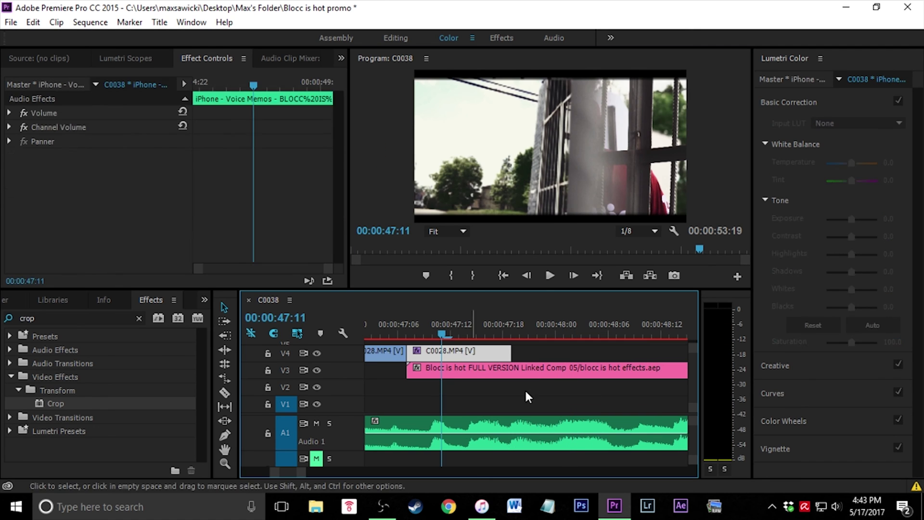
- Step back through the masked frames and play the Crop transition between the gate shot and the next clip
left_click(481, 351)
left_click_drag(339, 134, 341, 192)
key("Left")
key("Left")
key("Left")
key("Left")
left_click(550, 275)
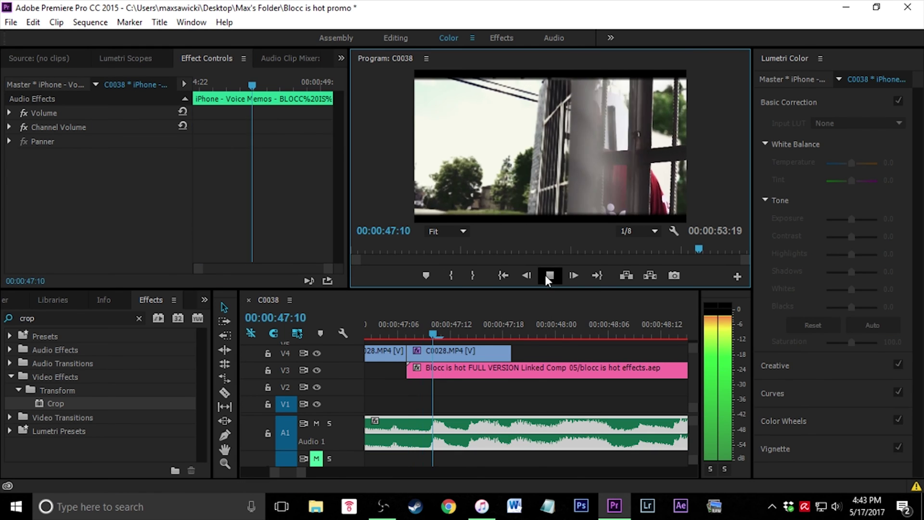
left_click(498, 337)
left_click_drag(495, 338, 402, 359)
left_click(549, 275)
key("space")
- Replay the transition from 00:00:47:07 and again from 00:00:46:13 through to the next clip
left_click_drag(498, 324, 414, 340)
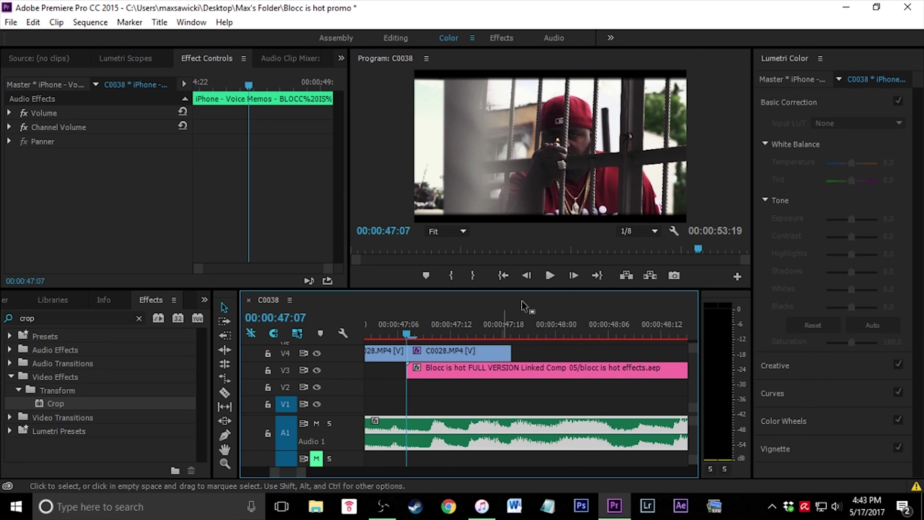
left_click(556, 274)
left_click_drag(521, 339, 413, 348)
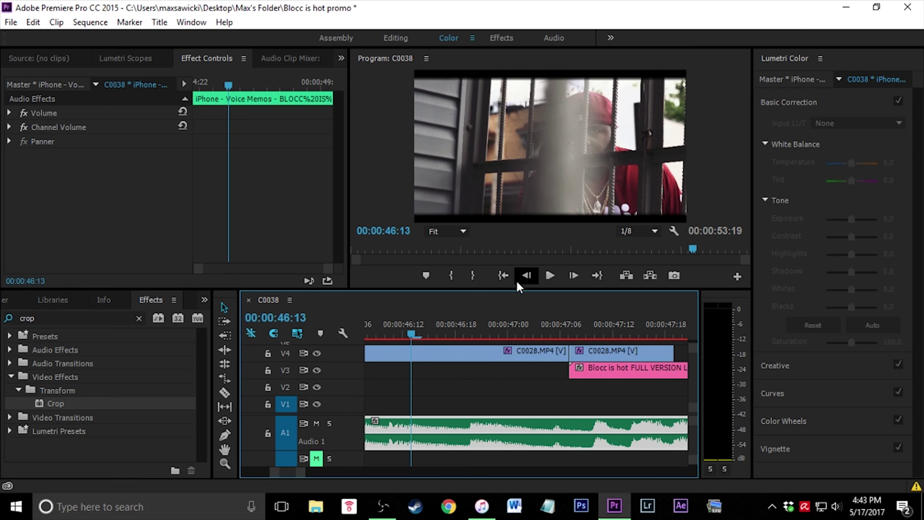
left_click(551, 275)
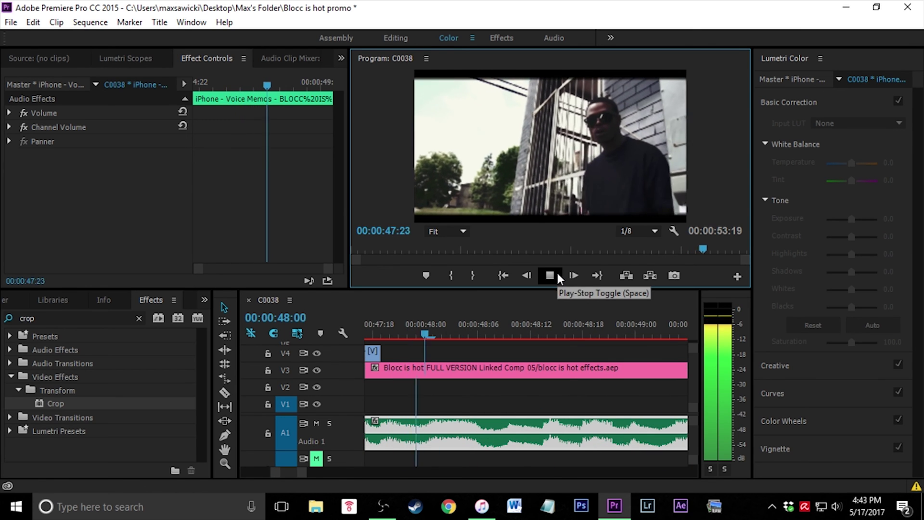
left_click(557, 273)
left_click(562, 351)
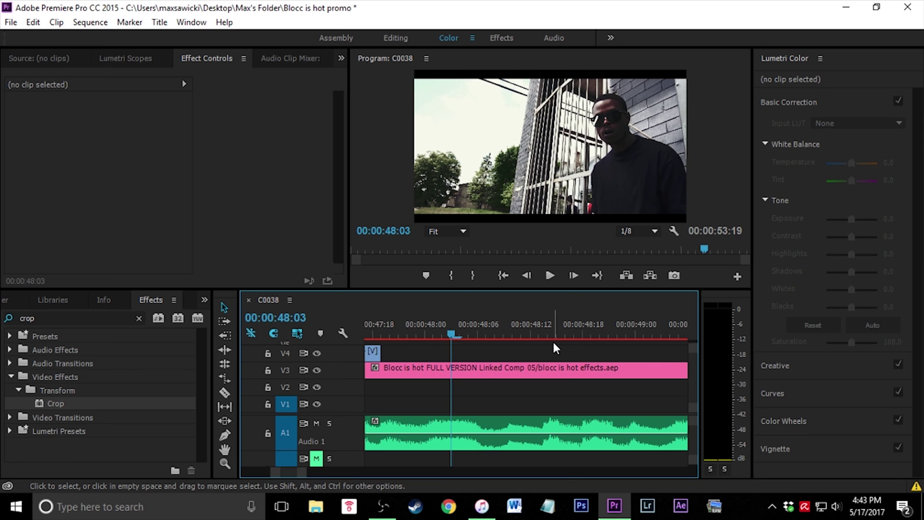
scroll(529, 355, "down", 5)
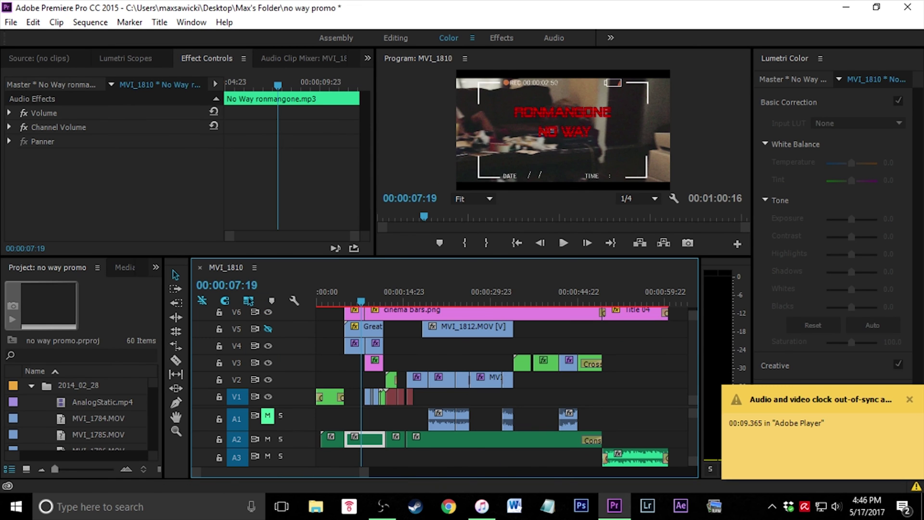
- Dismiss the clock-sync notification and play the MVI_1810 sequence's transition example from 00:00:07:19
left_click(910, 399)
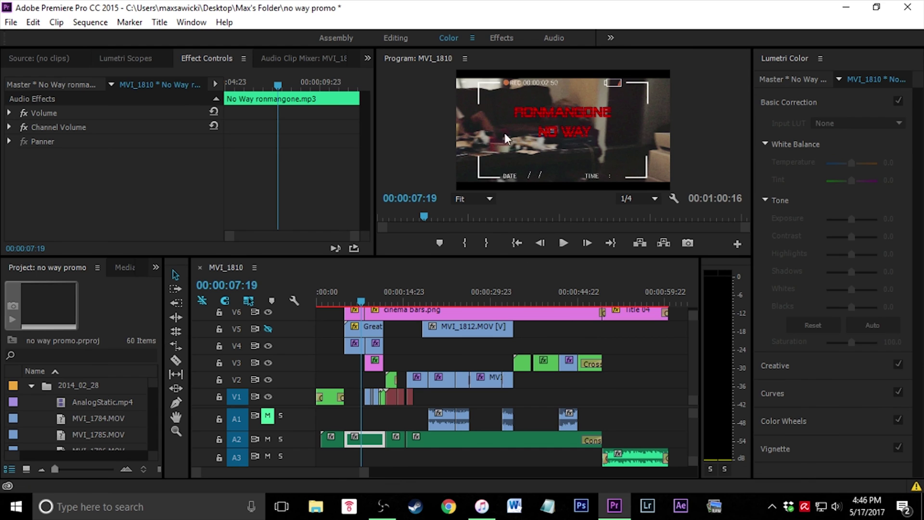
left_click(562, 242)
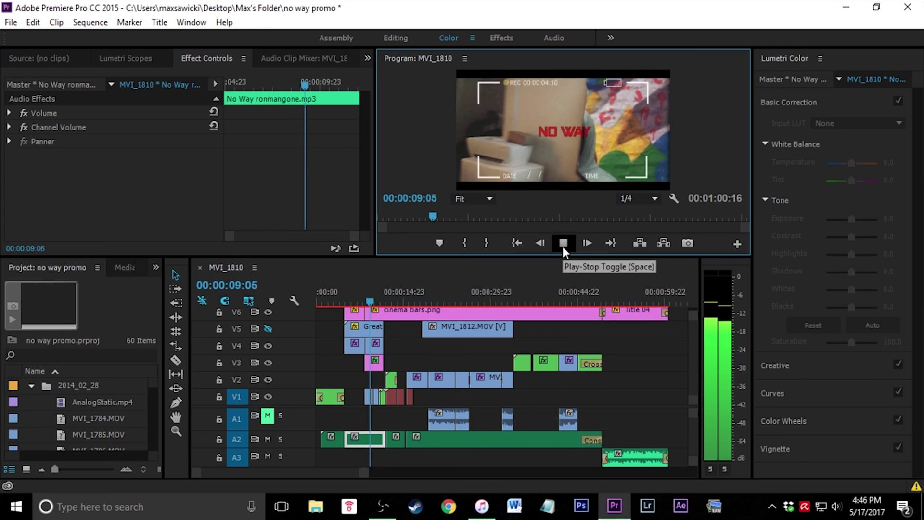
left_click(562, 246)
left_click(597, 113)
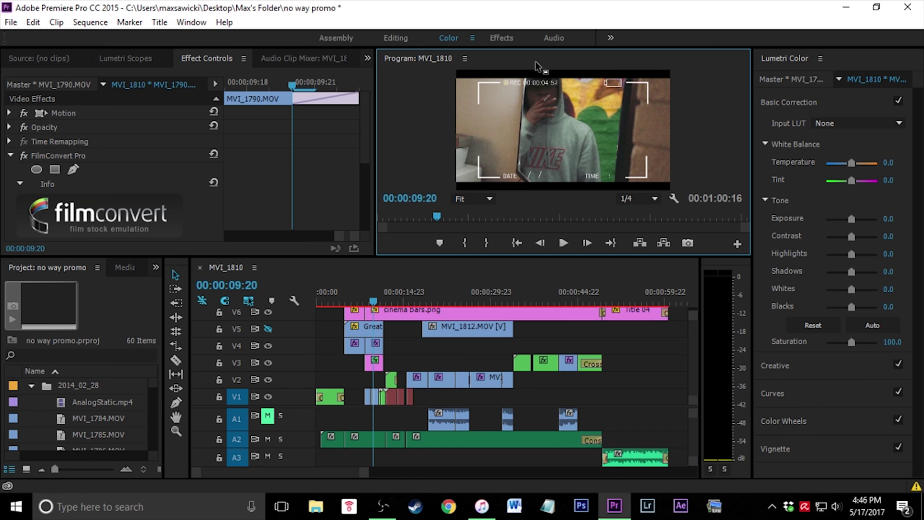
- Examine the keyframed Crop mask path on the V4 MVI_1810.MOV clip and step through its frames from 00:00:08:12
left_click(564, 243)
left_click_drag(364, 128, 368, 194)
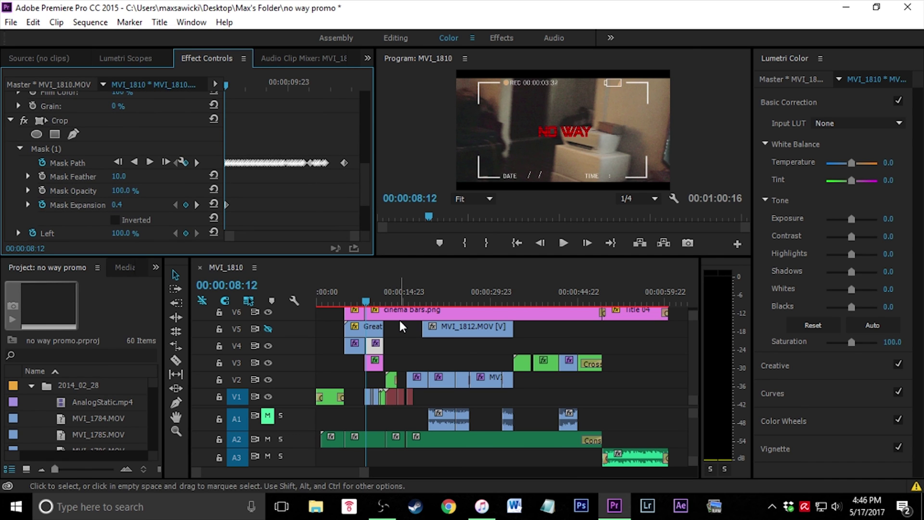
key("Right")
key("Right")
key("Right")
key("Right")
key("Right")
key("Right")
key("Right")
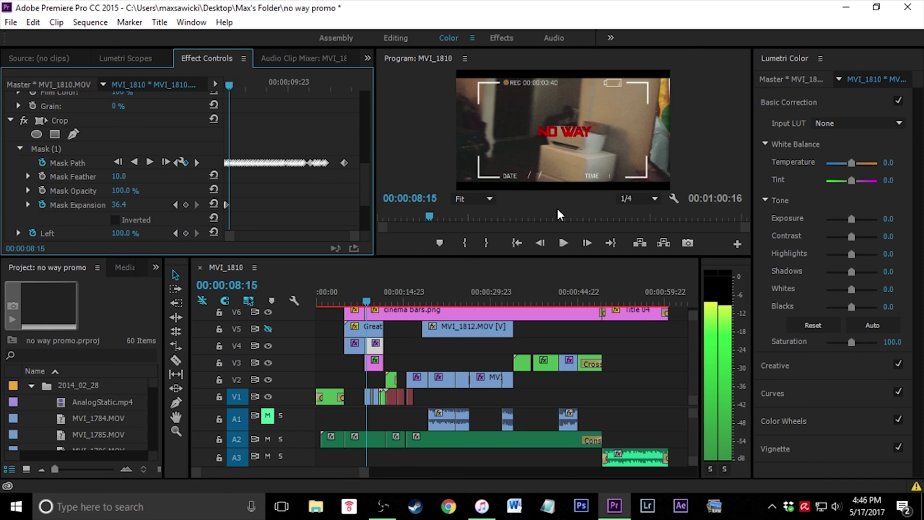
key("Right")
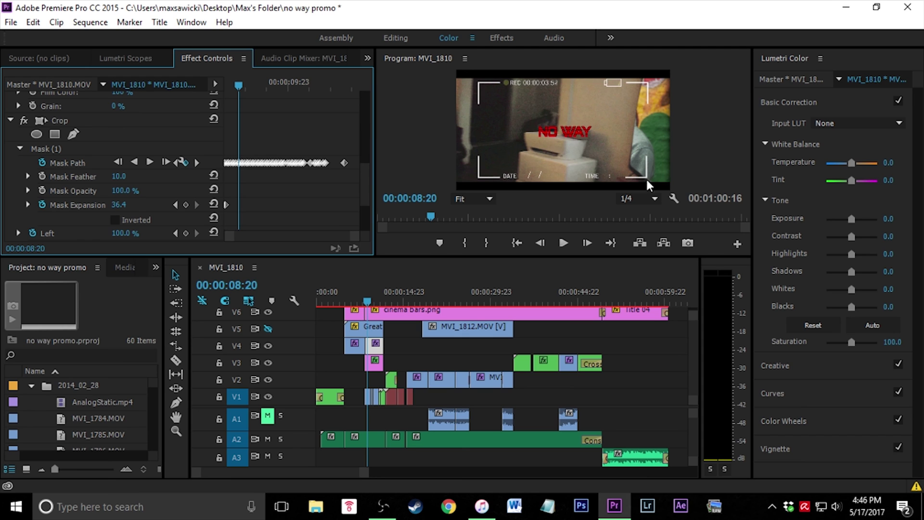
- Play on to 00:00:11:16 and step back and forth around it to examine the masked shot and zoom transition
key("space")
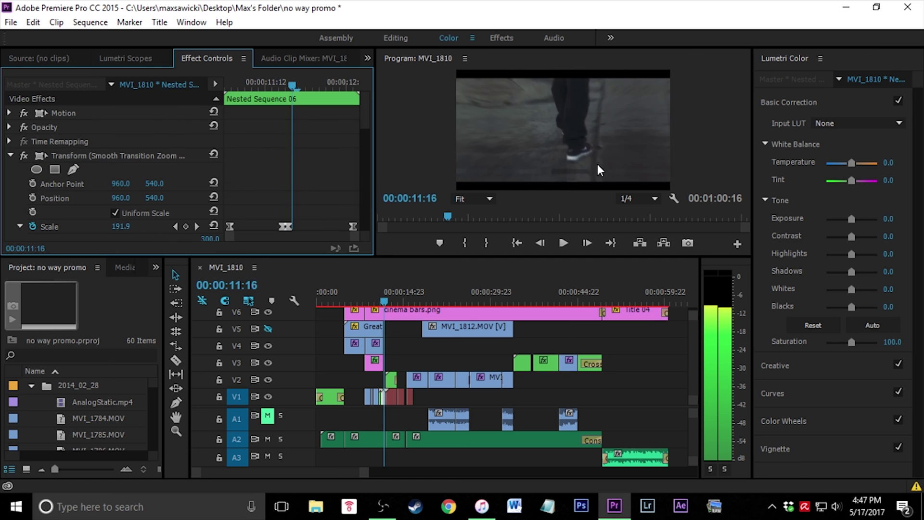
key("space")
key("Left")
key("Left")
key("Left")
key("Right")
key("Right")
key("Left")
key("Left")
key("Right")
key("Right")
key("Right")
key("Right")
key("Right")
key("Right")
key("Right")
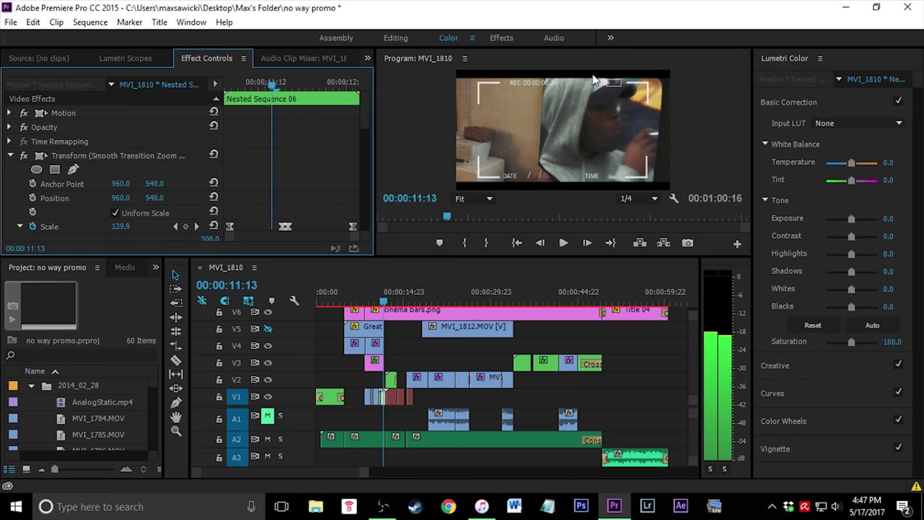
- Scrub back and forth between 00:00:10:15 and 00:00:12:13 to compare the masked split shot with the following clip
key("Left")
key("Left")
key("Left")
key("Left")
key("Left")
key("Left")
key("Left")
key("Left")
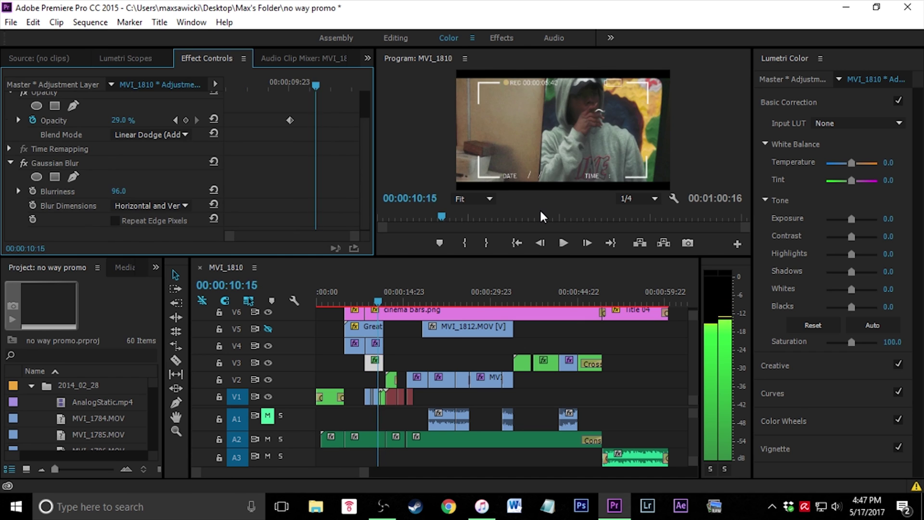
key("Right")
key("Right")
key("Right")
key("Right")
key("Right")
key("Right")
key("Right")
key("Right")
key("Right")
key("Right")
key("Right")
key("Right")
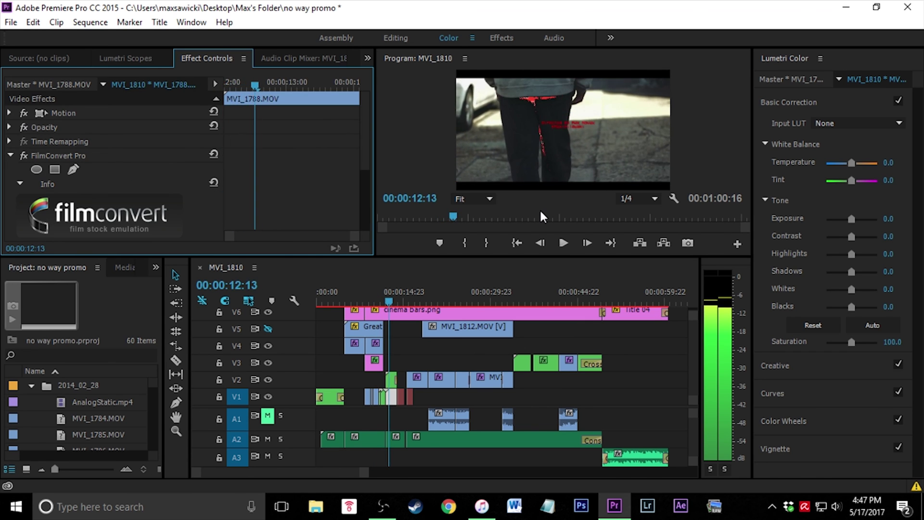
key("Left")
key("Left")
key("Left")
key("Left")
key("Left")
key("Left")
key("Left")
key("Left")
key("Left")
key("Left")
key("Left")
key("Left")
key("Left")
key("Left")
key("Left")
key("Left")
key("Left")
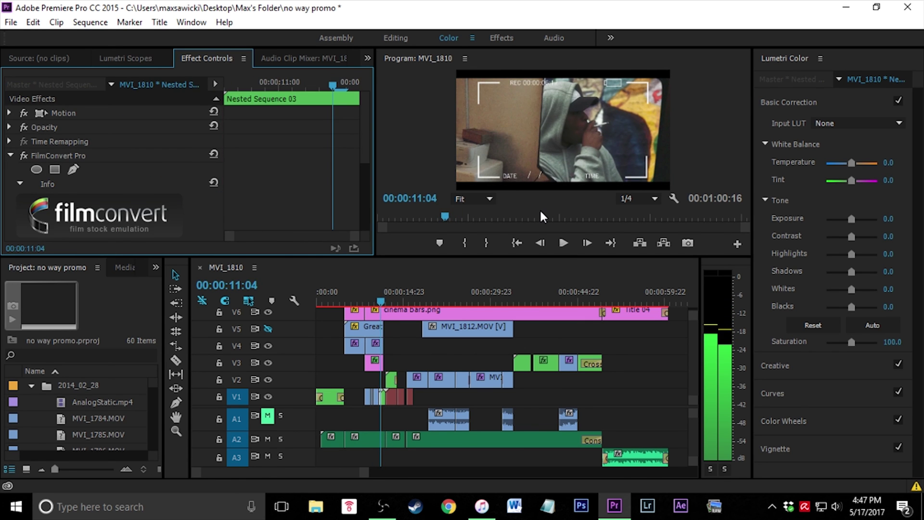